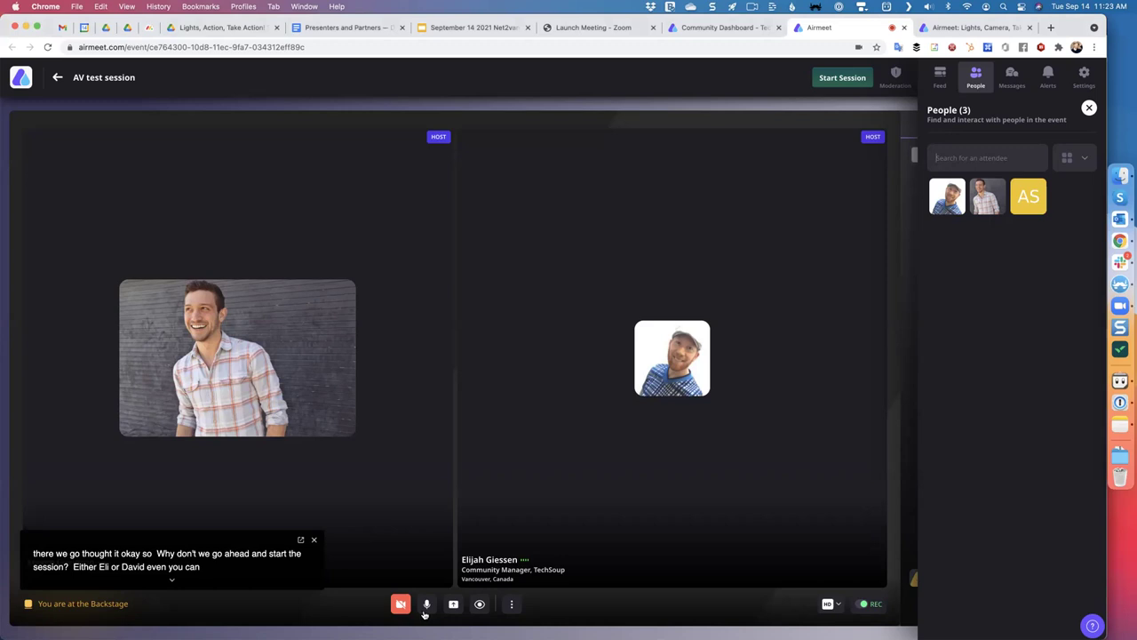
# Mute the microphone and start the AV test session live
pyautogui.click(426, 612)
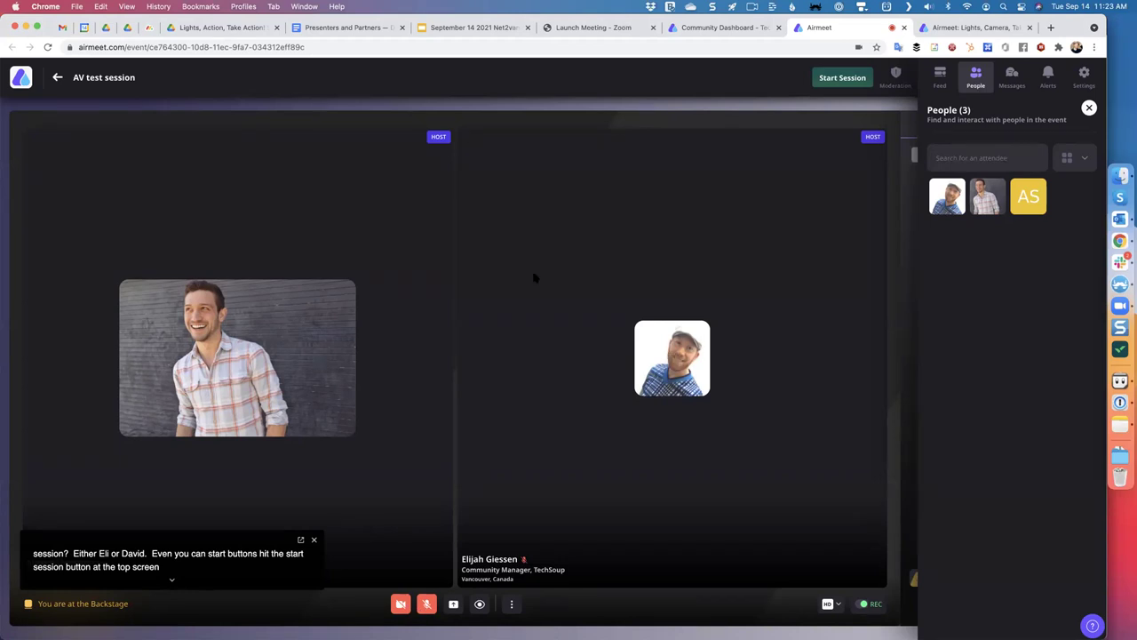
pyautogui.press('super+Tab')
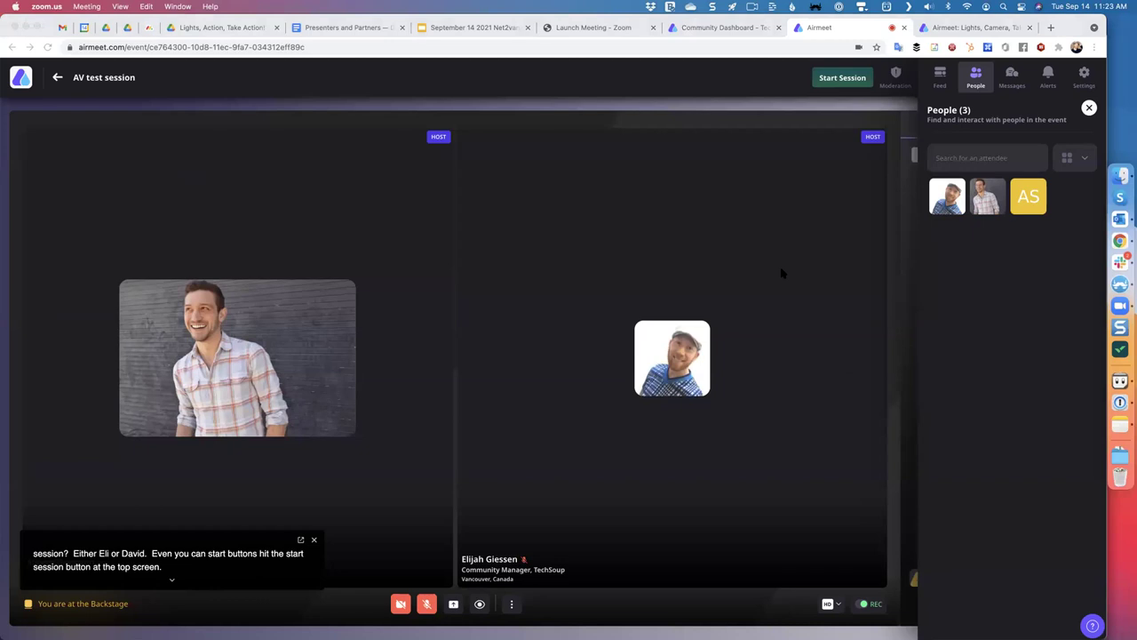
pyautogui.click(782, 272)
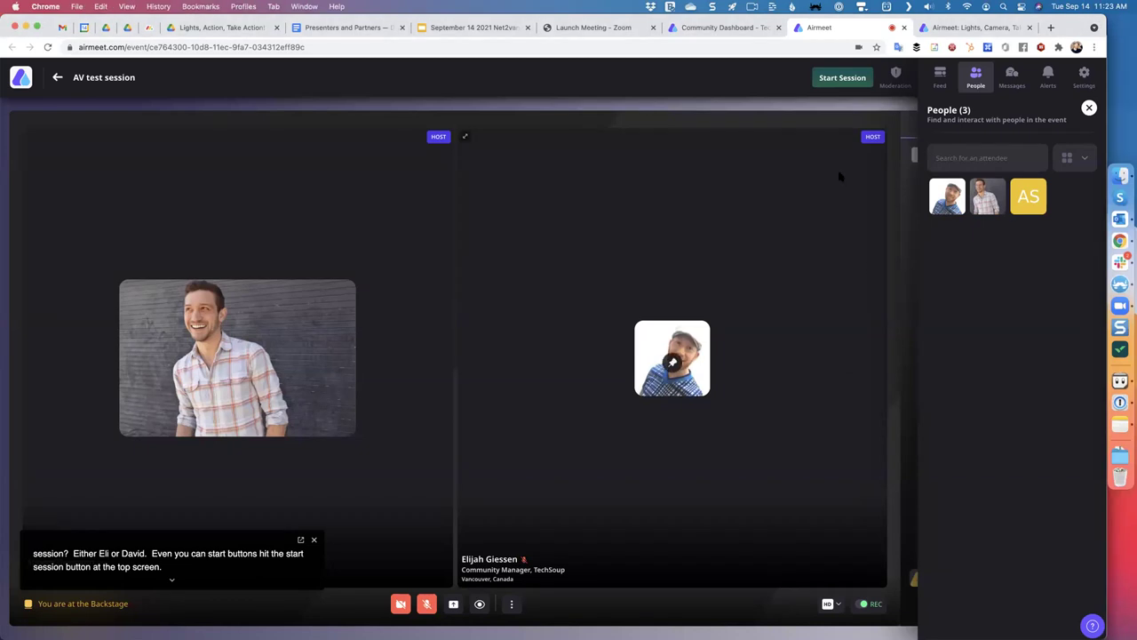
pyautogui.click(1050, 209)
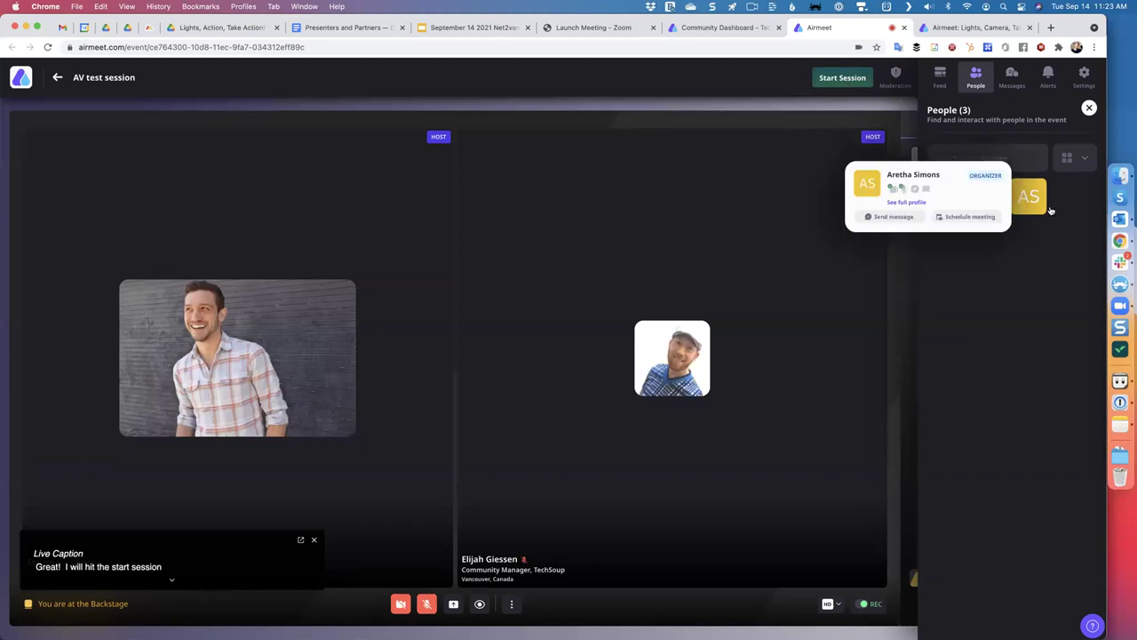
pyautogui.click(840, 77)
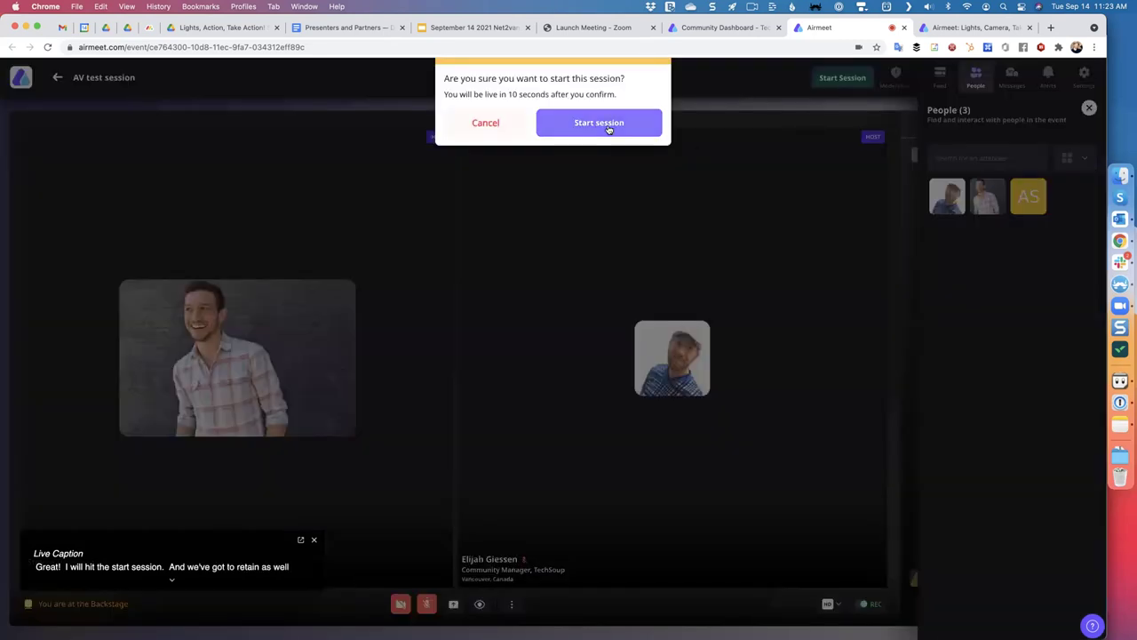
pyautogui.click(609, 130)
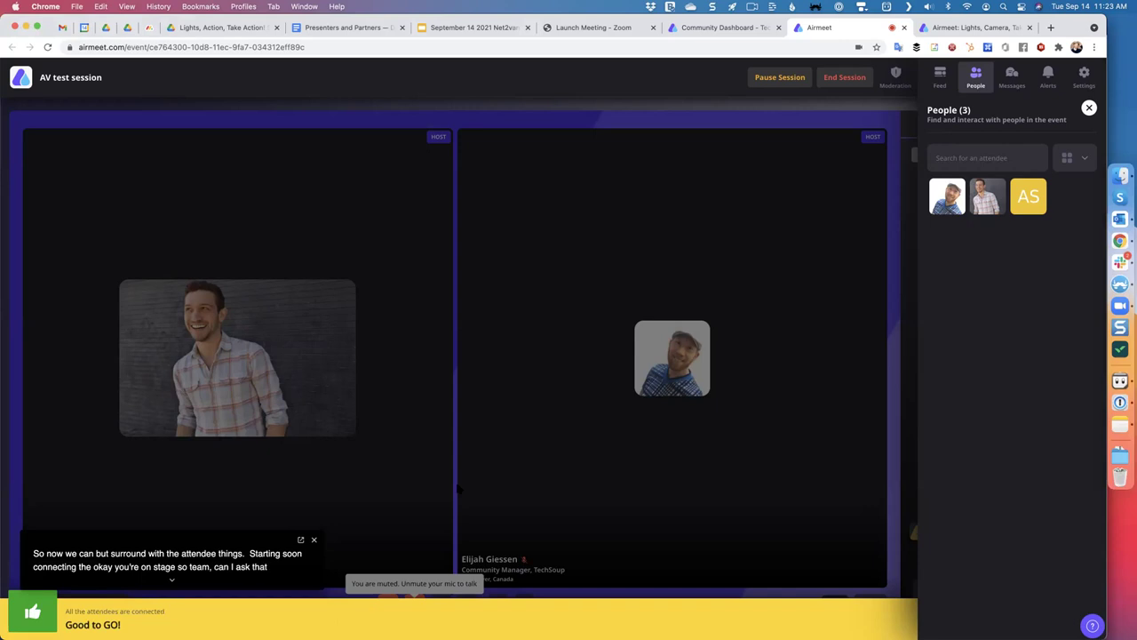
pyautogui.press('super+Tab')
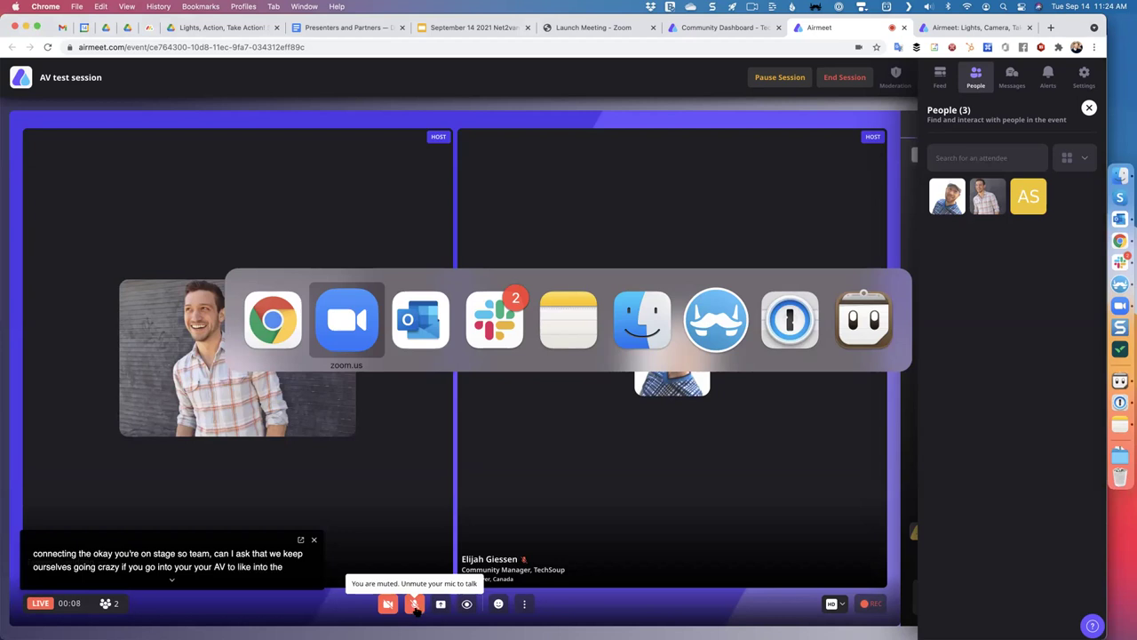
pyautogui.press('Escape')
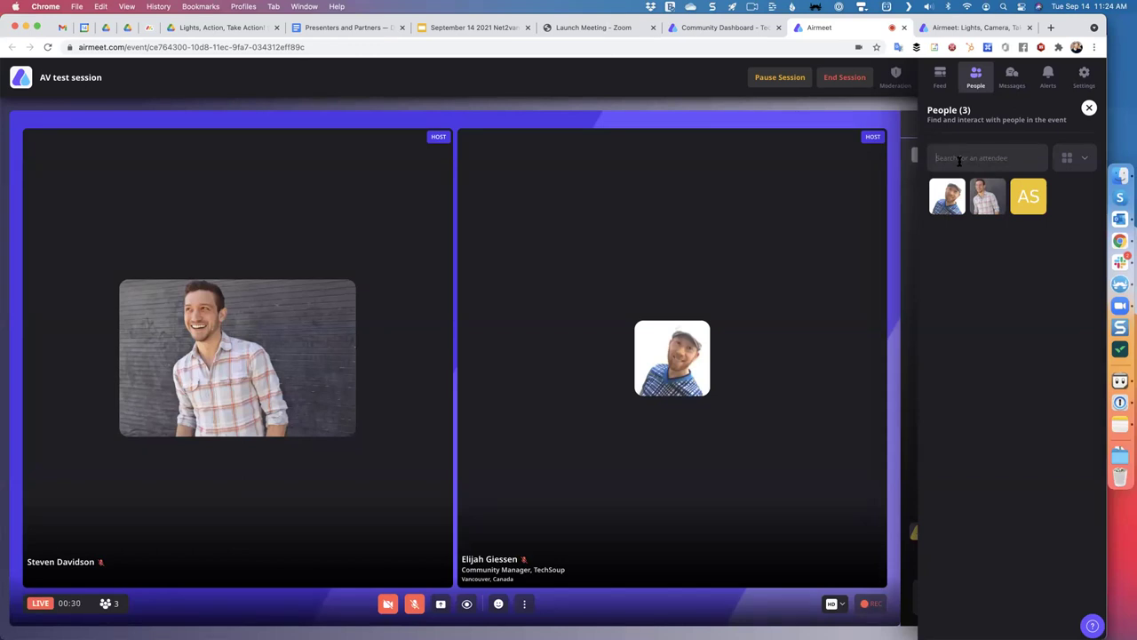
# Select the event organizer as a second co-host of the AV test session, and close the co-host management without saving
pyautogui.click(527, 611)
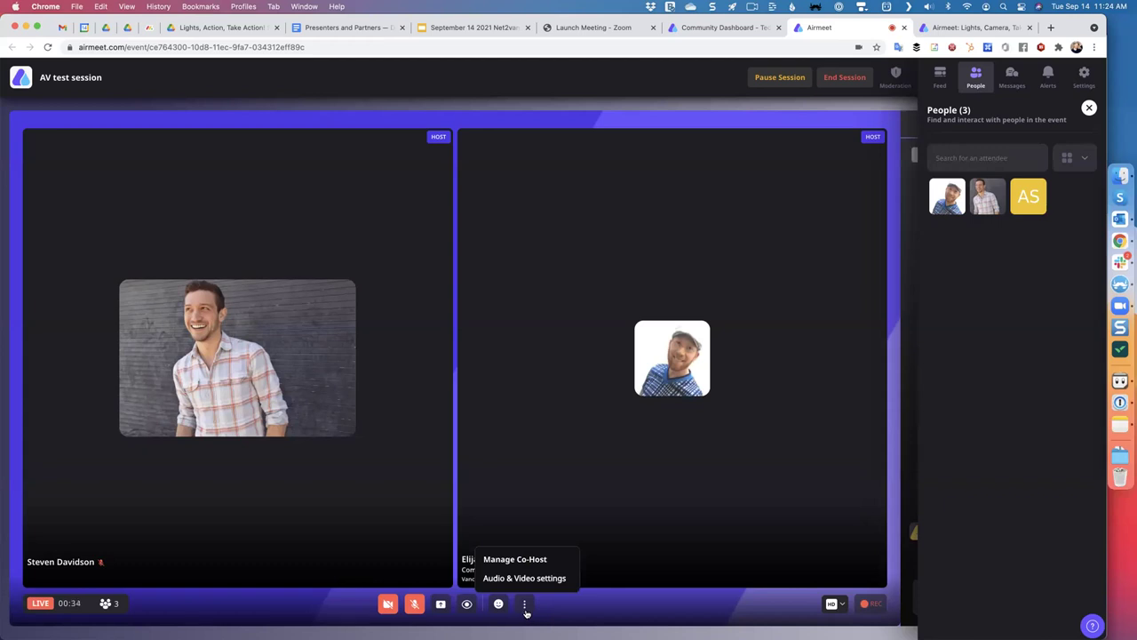
pyautogui.click(533, 560)
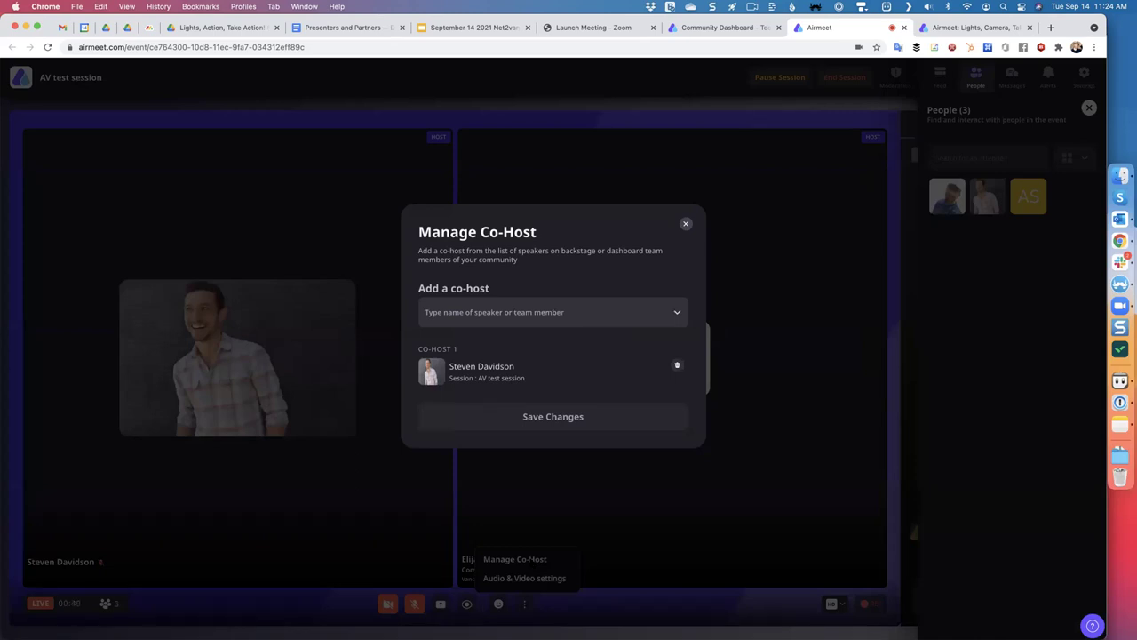
pyautogui.click(460, 311)
pyautogui.write('are')
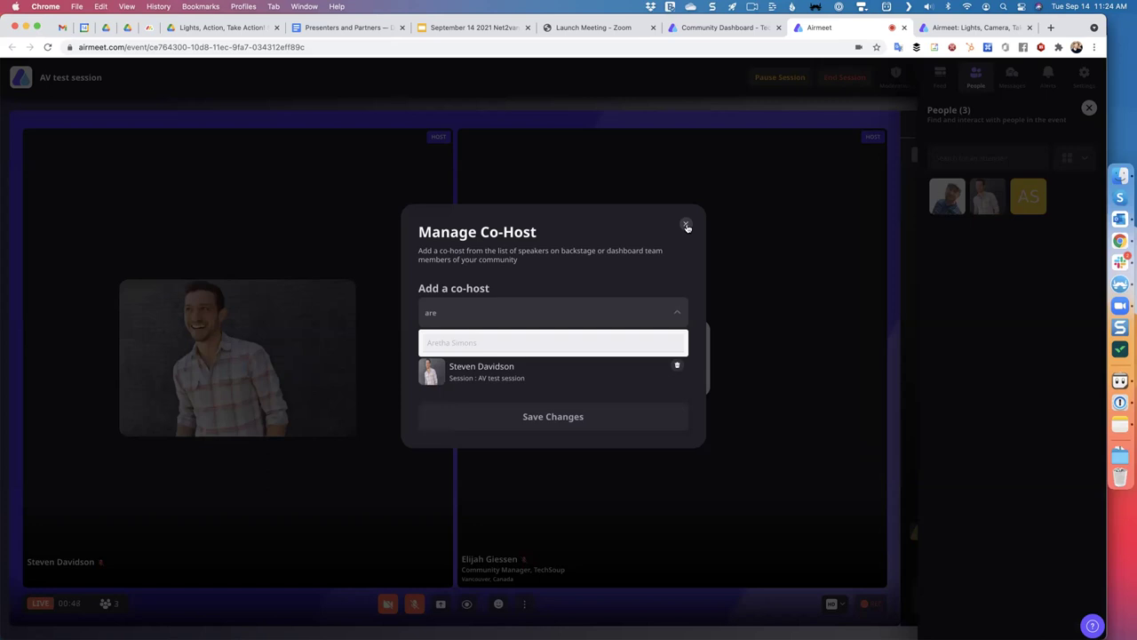
pyautogui.click(446, 341)
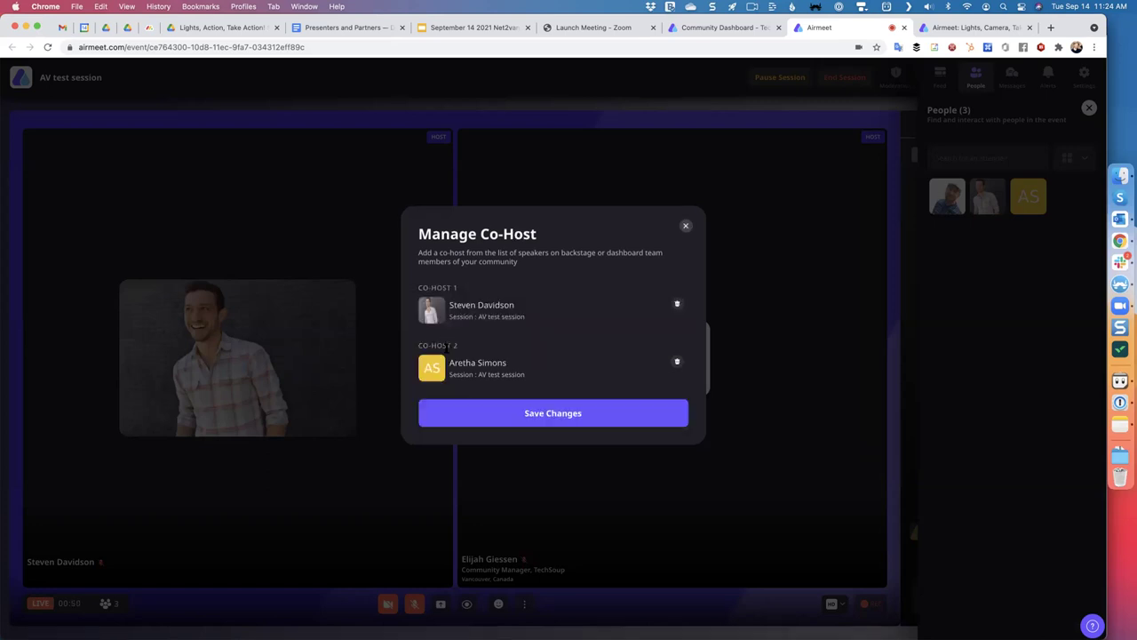
pyautogui.click(687, 227)
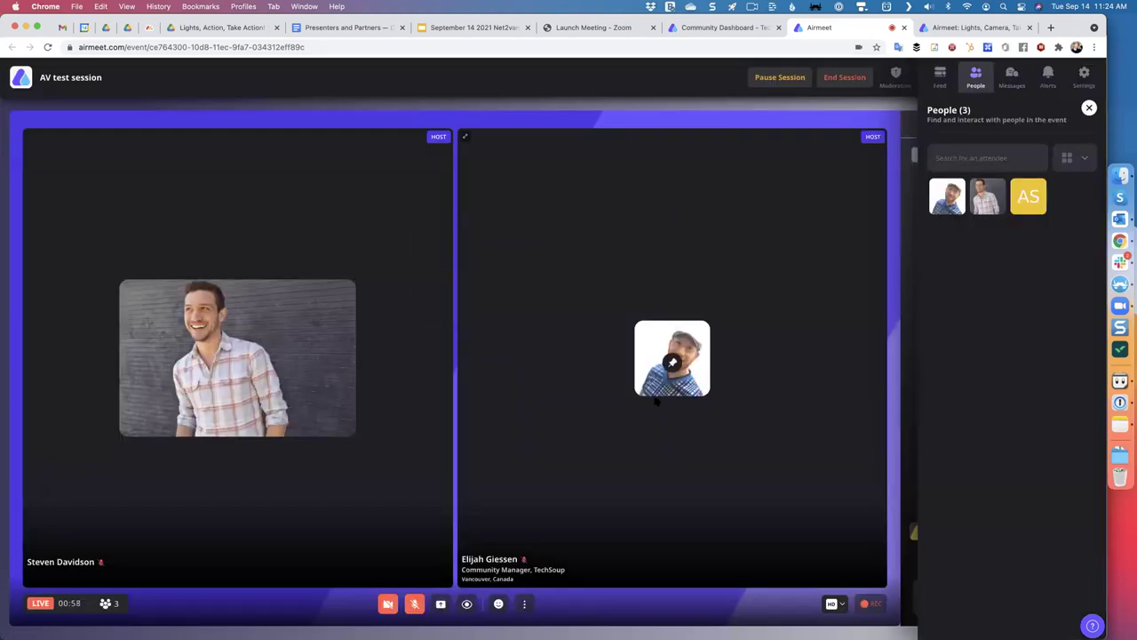
# Pin the co-host's video on stage, close the People list, and unpin the video again
pyautogui.click(263, 363)
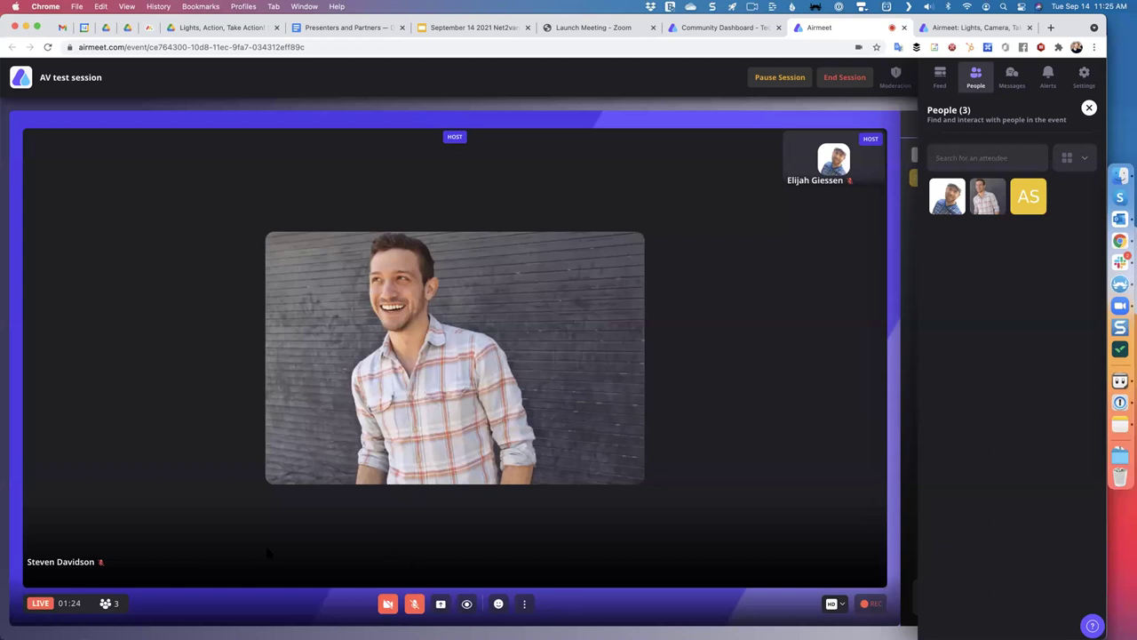
pyautogui.click(987, 197)
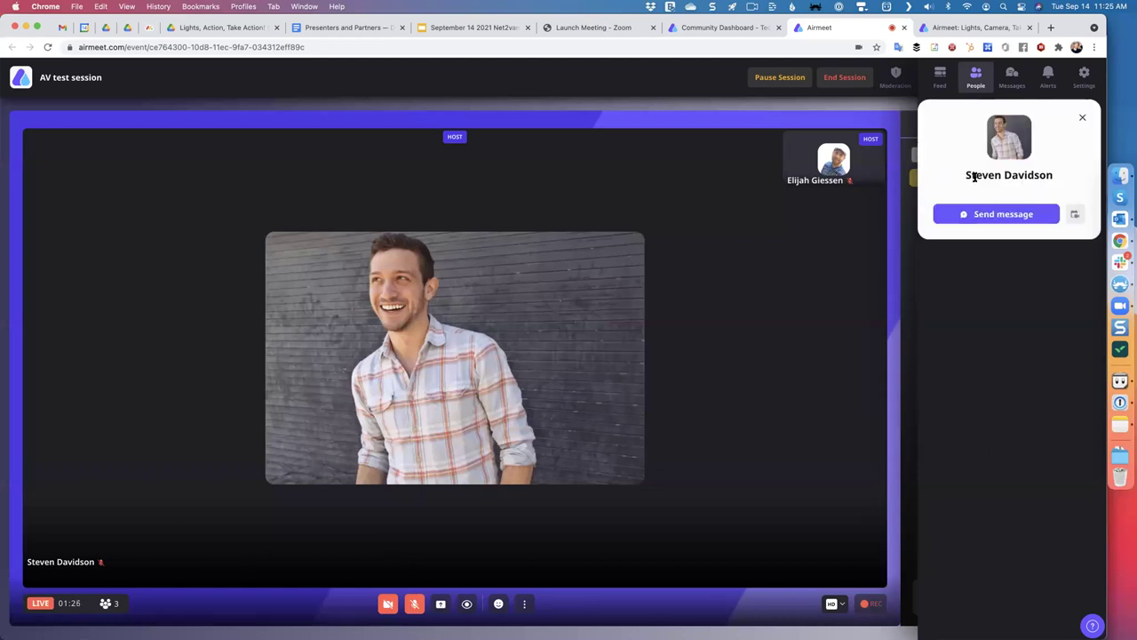
pyautogui.click(1094, 242)
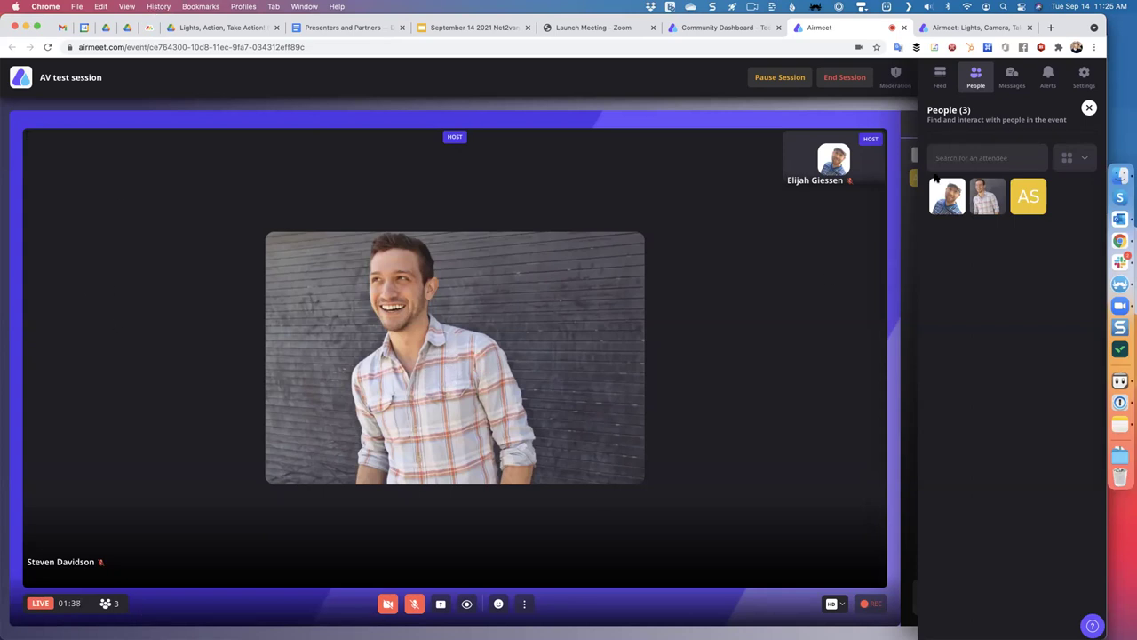
pyautogui.click(1093, 110)
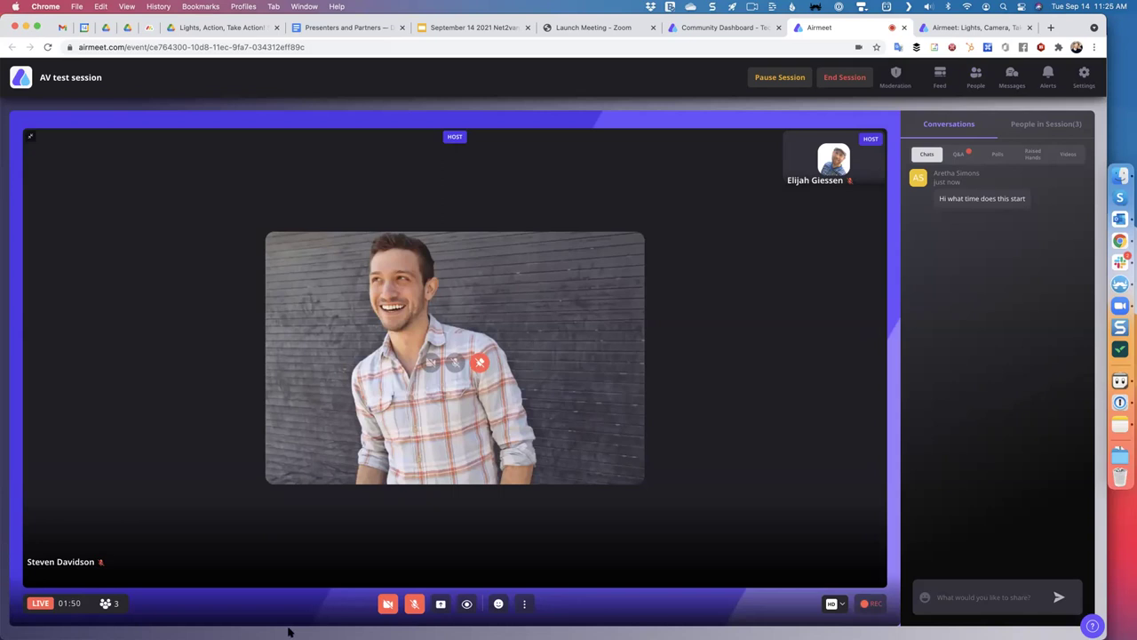
pyautogui.click(478, 365)
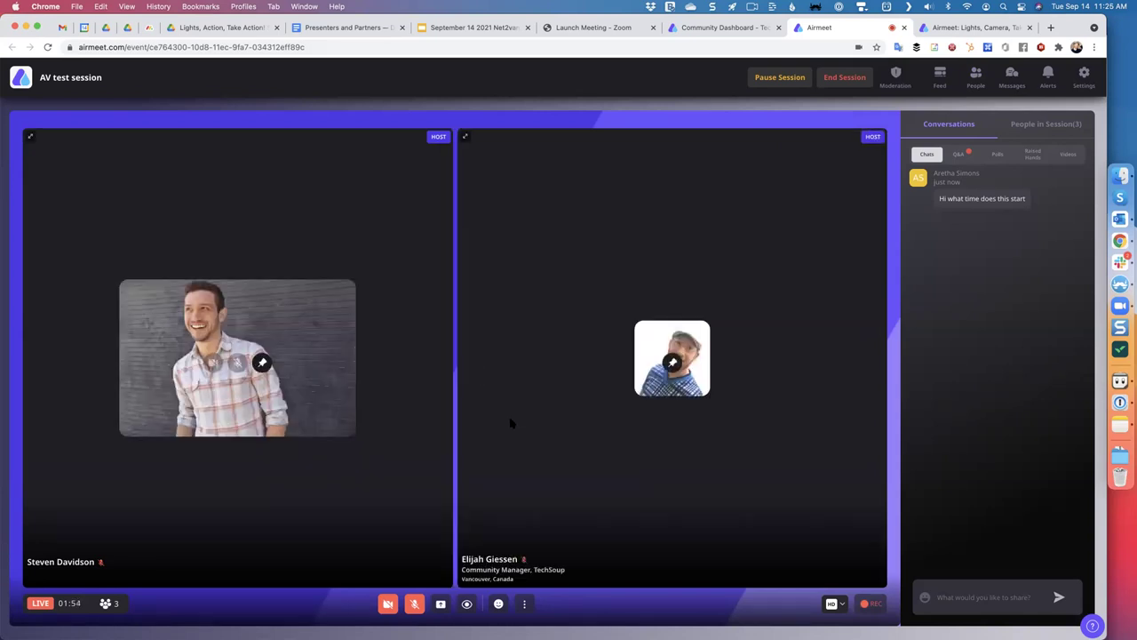
# Show the Q&A question "what time does this start" on stage and invite its asker to the stage
pyautogui.click(961, 155)
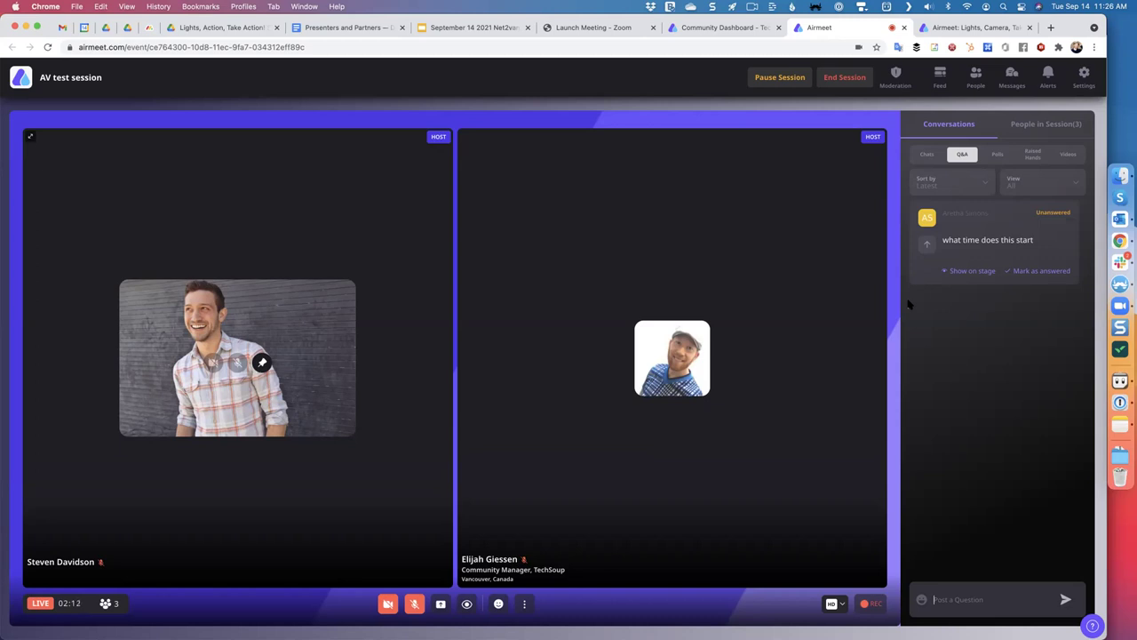
pyautogui.click(963, 271)
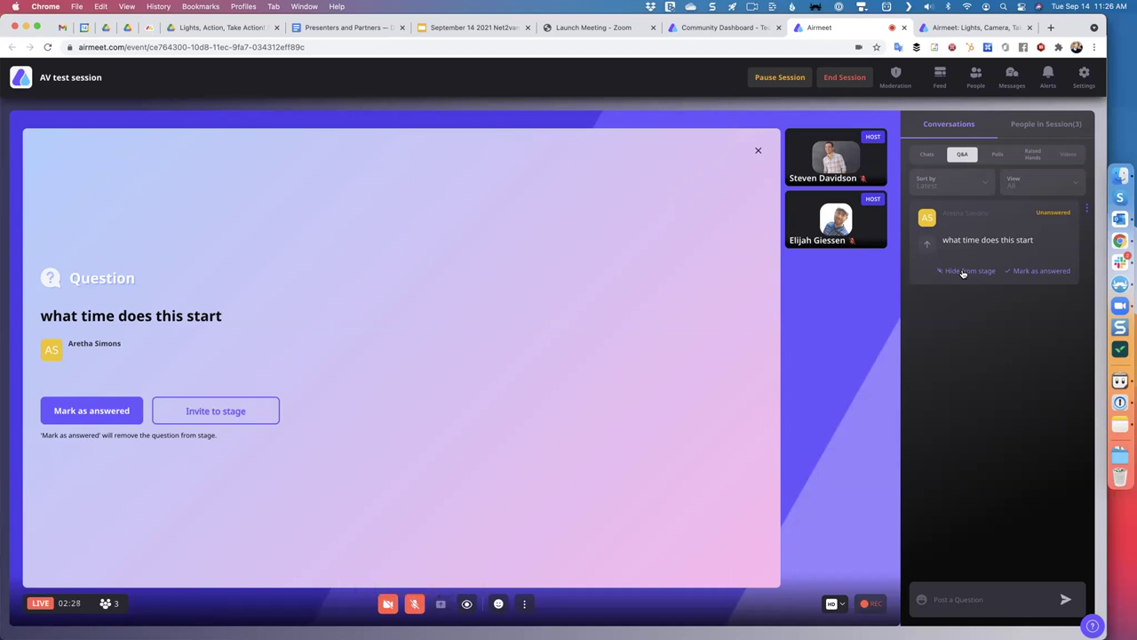
pyautogui.click(215, 412)
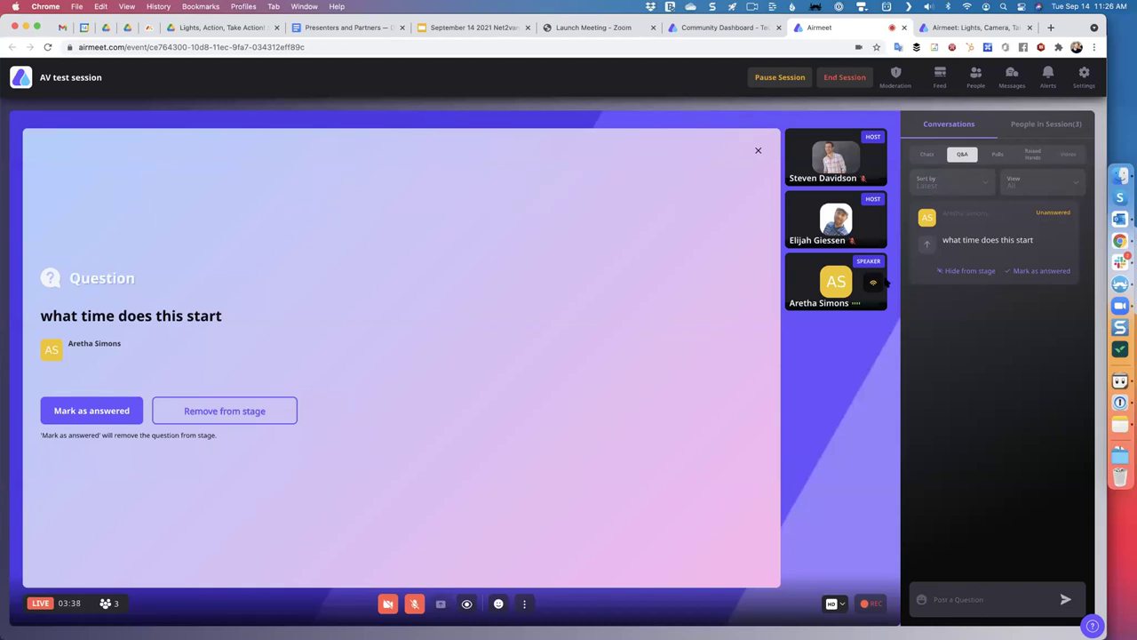
# Remove the invited question asker from the stage and confirm the removal
pyautogui.moveTo(875, 282)
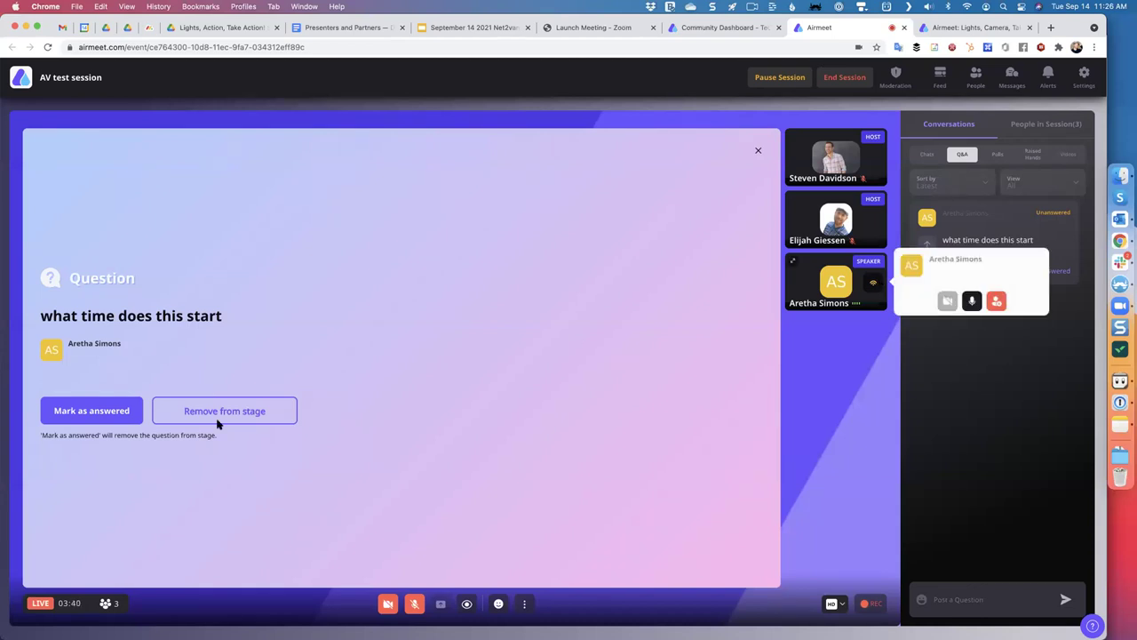
pyautogui.click(223, 420)
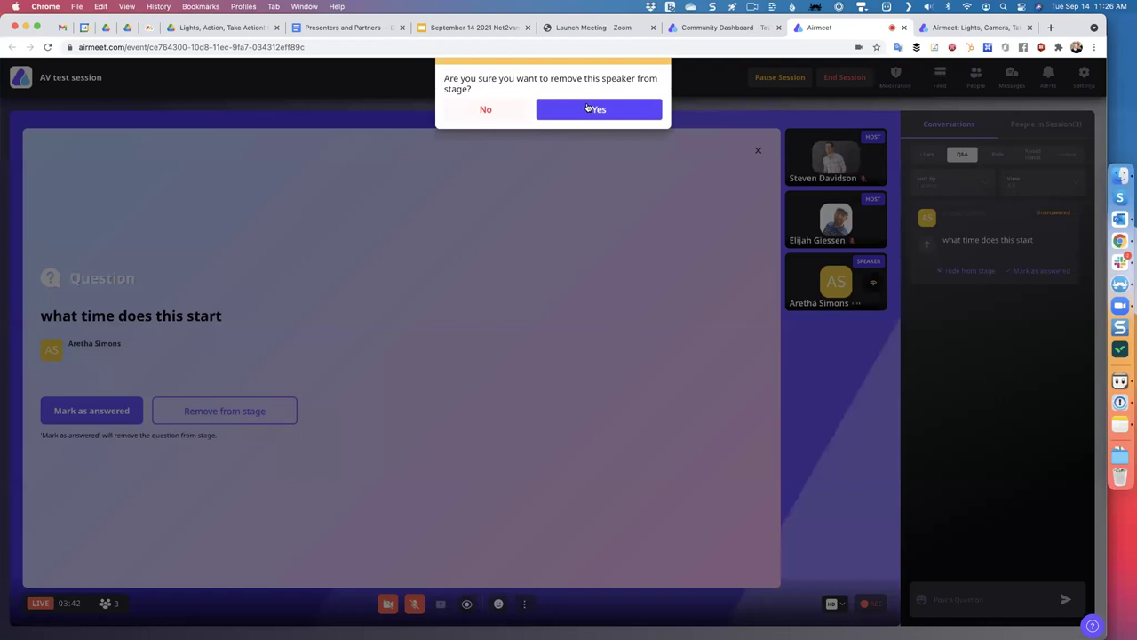
pyautogui.click(590, 108)
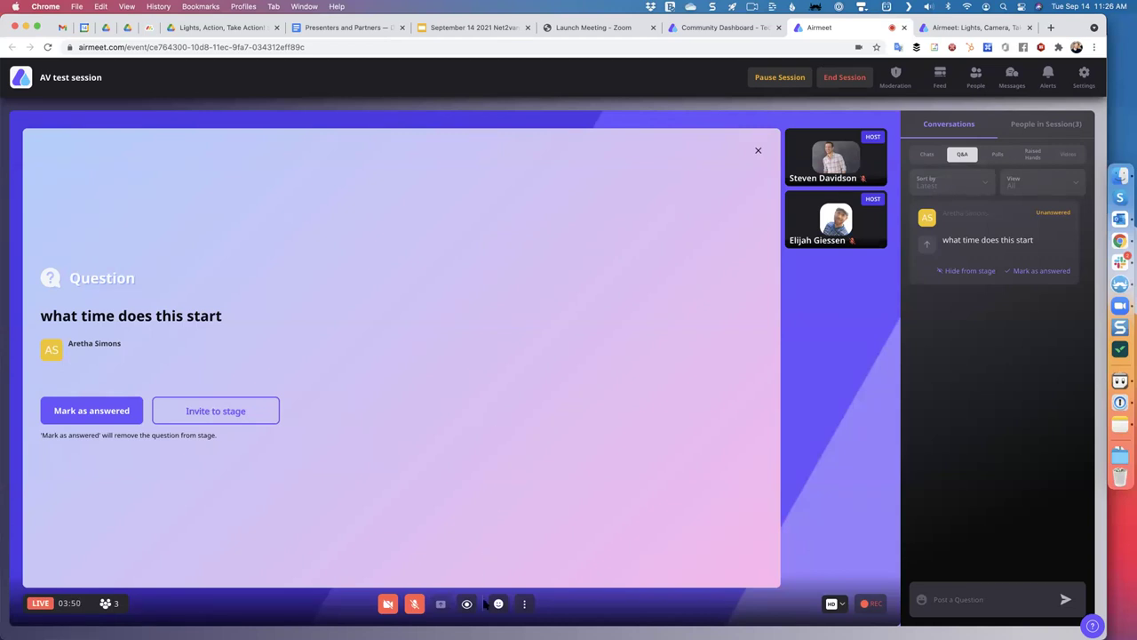
# Mark the Q&A question displayed on stage as answered
pyautogui.click(1035, 157)
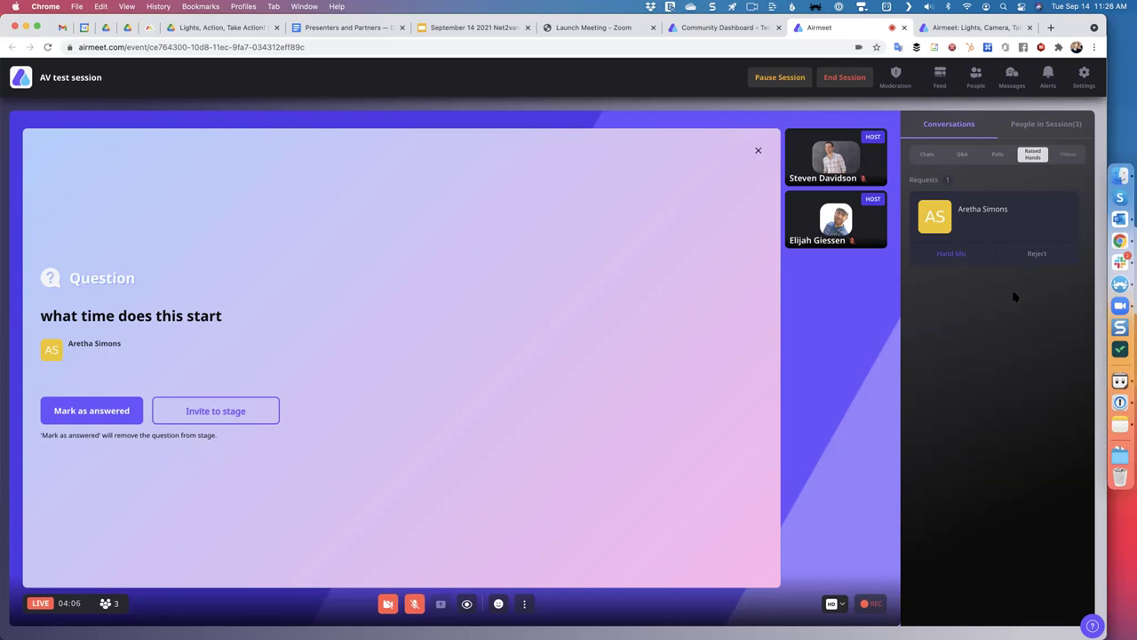
pyautogui.click(962, 154)
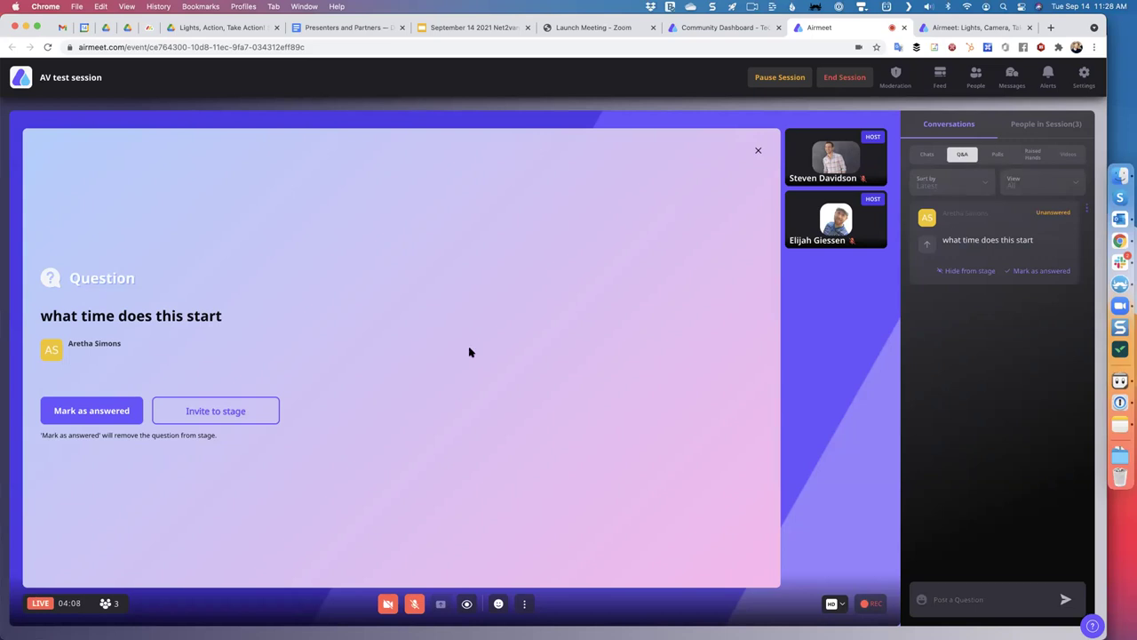
pyautogui.click(94, 415)
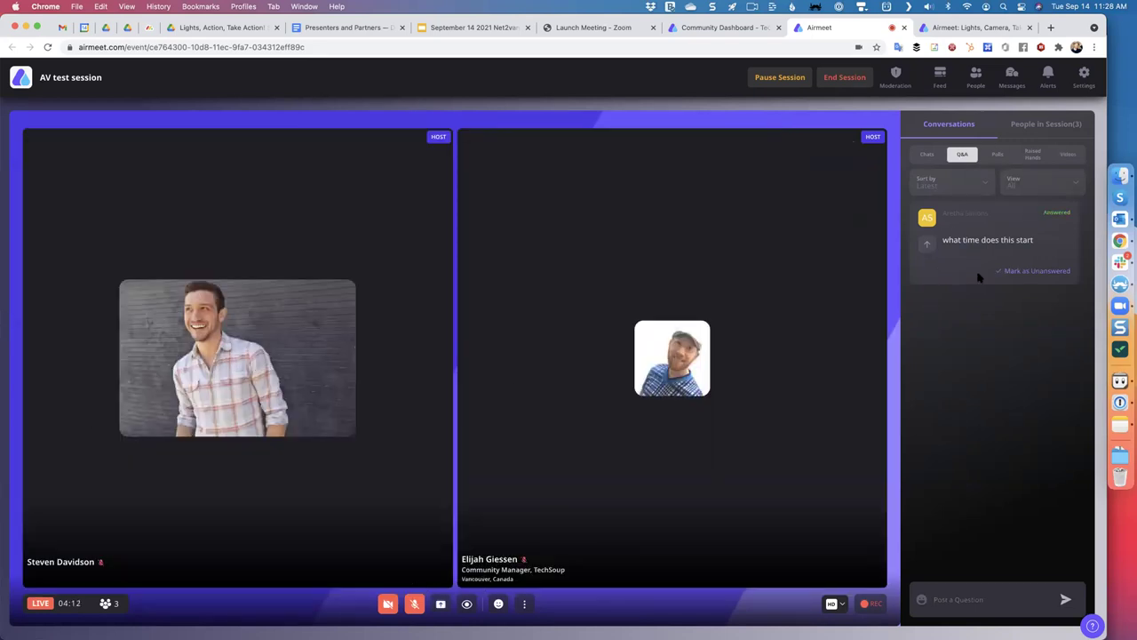
# Hand the mic to the attendee in the raised hands requests
pyautogui.click(1036, 155)
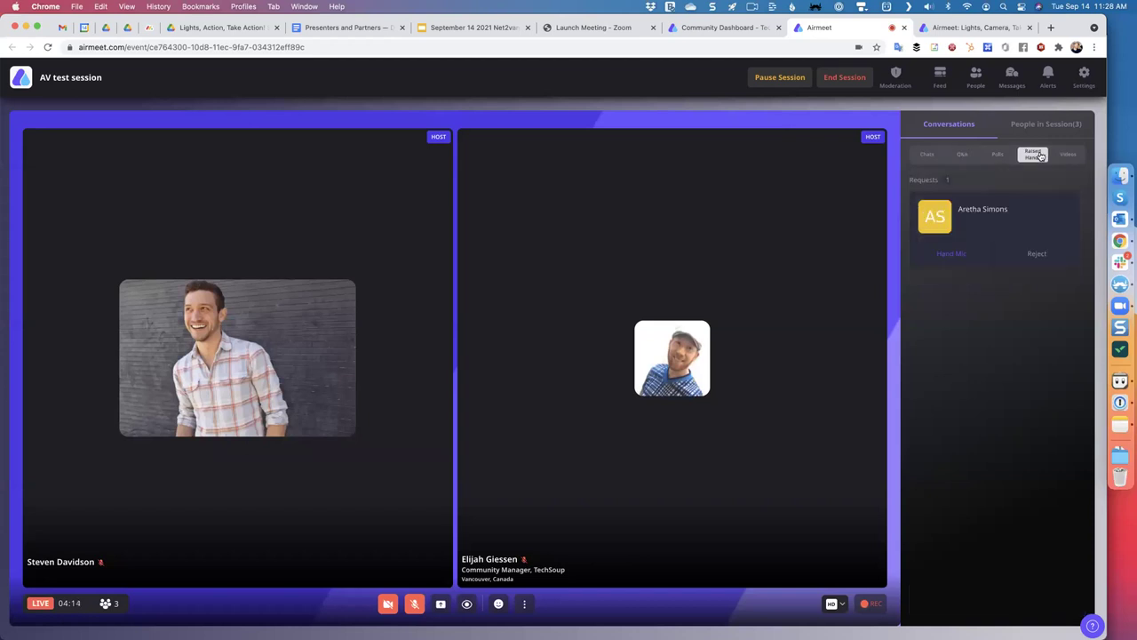
pyautogui.click(950, 254)
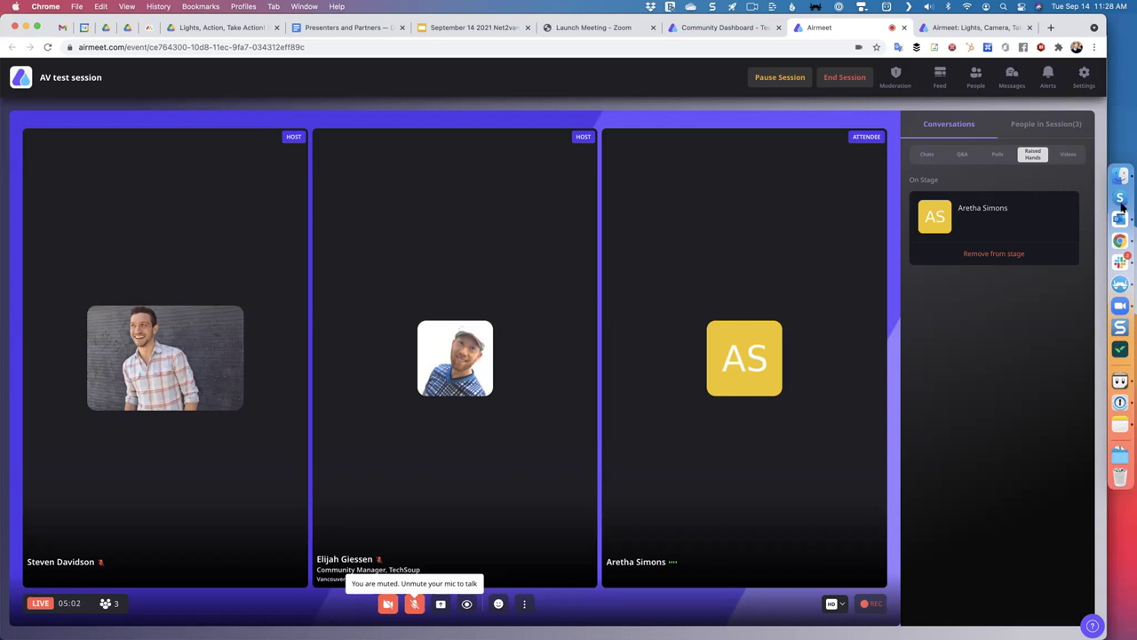
# Pin the attendee's chat message "Hi what time does this start" in the session chat
pyautogui.click(962, 155)
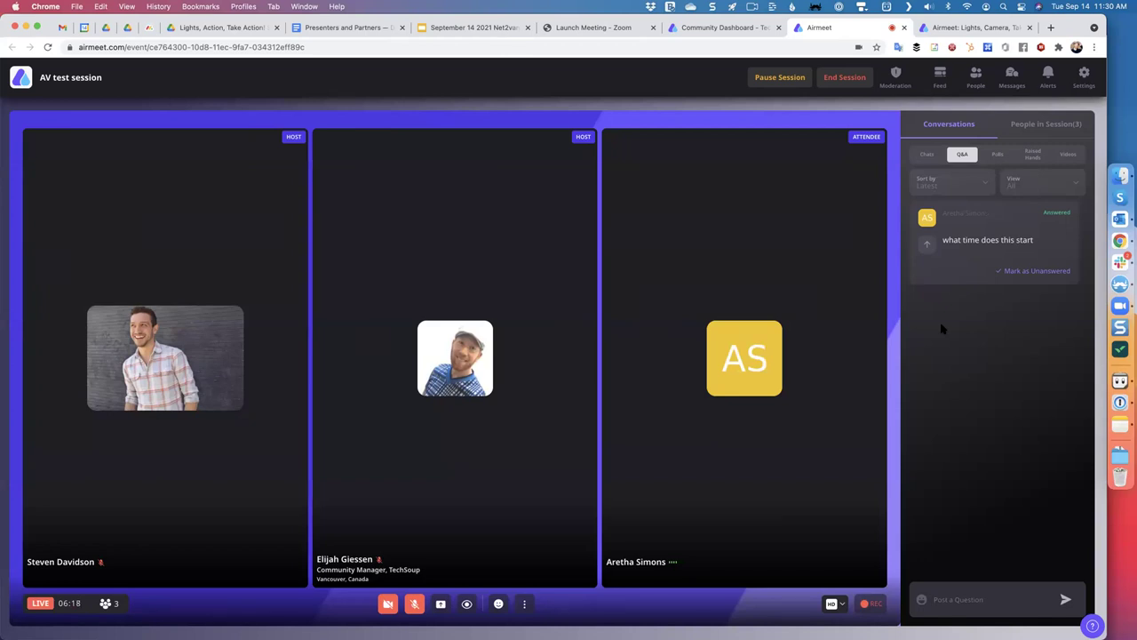
pyautogui.click(927, 154)
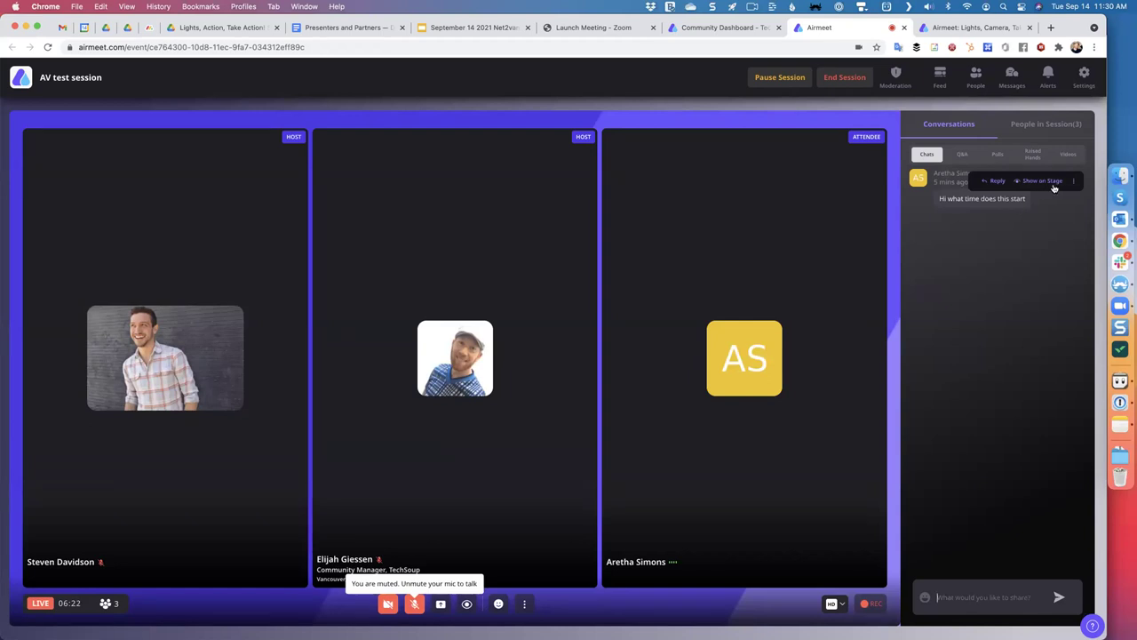
pyautogui.click(1072, 184)
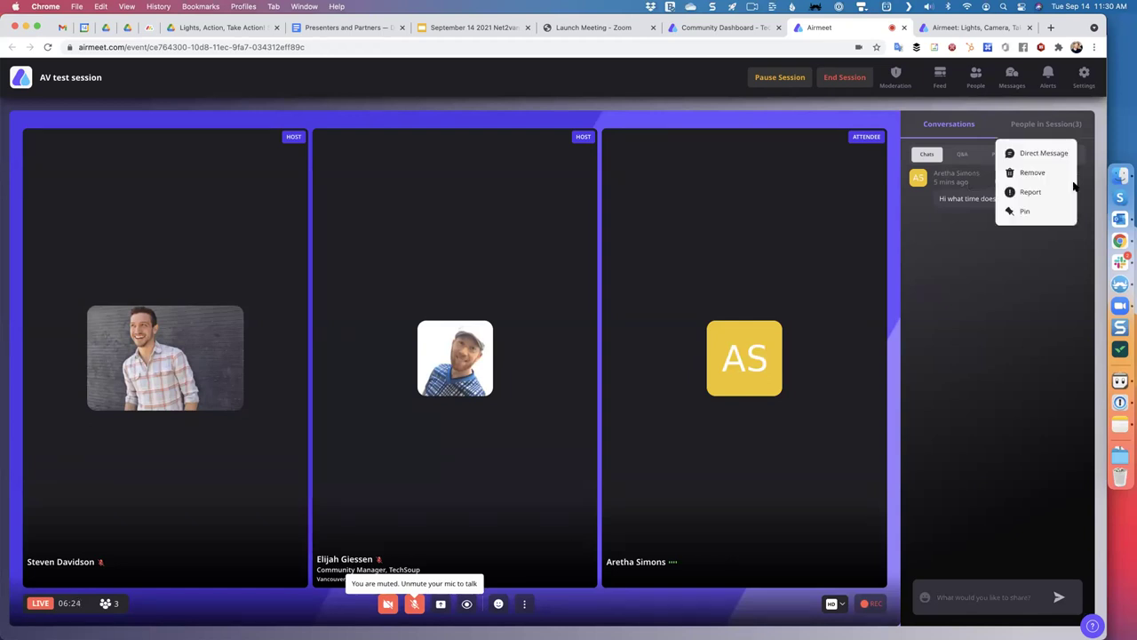
pyautogui.click(1022, 213)
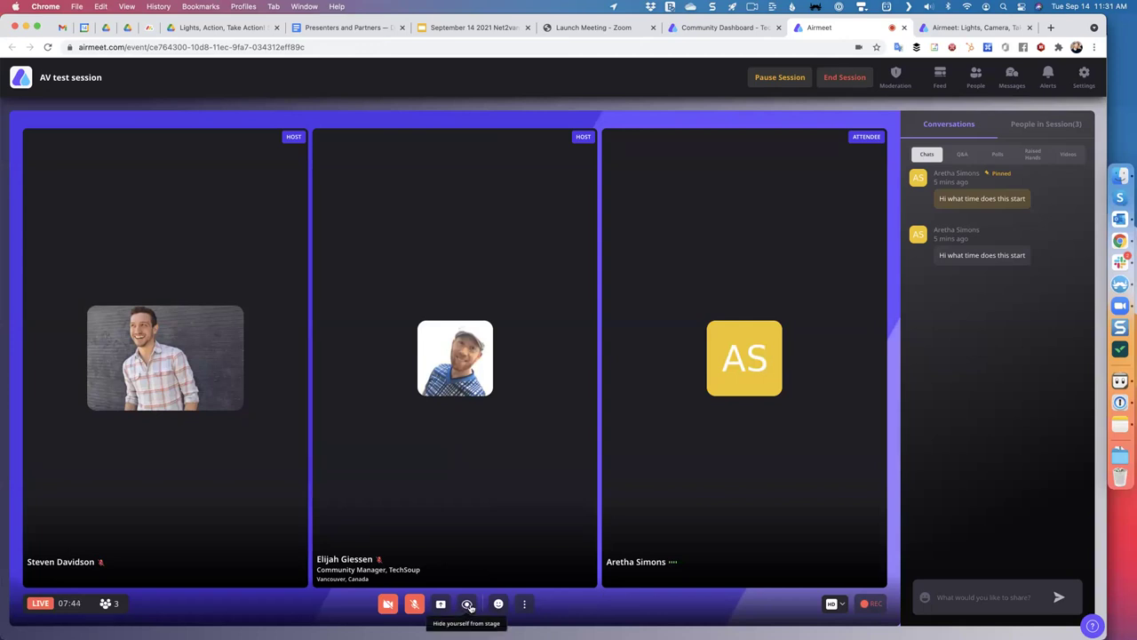
# Share the Chrome tab containing the September 14 2021 Net2van event introduction slide deck with the session audience
pyautogui.click(443, 604)
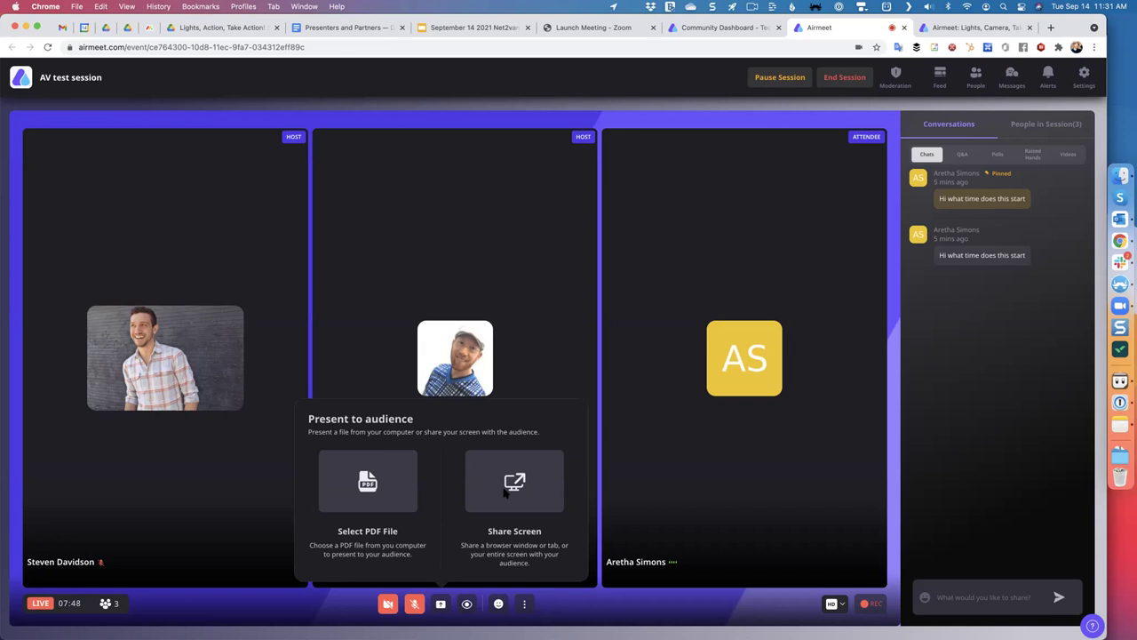
pyautogui.click(504, 494)
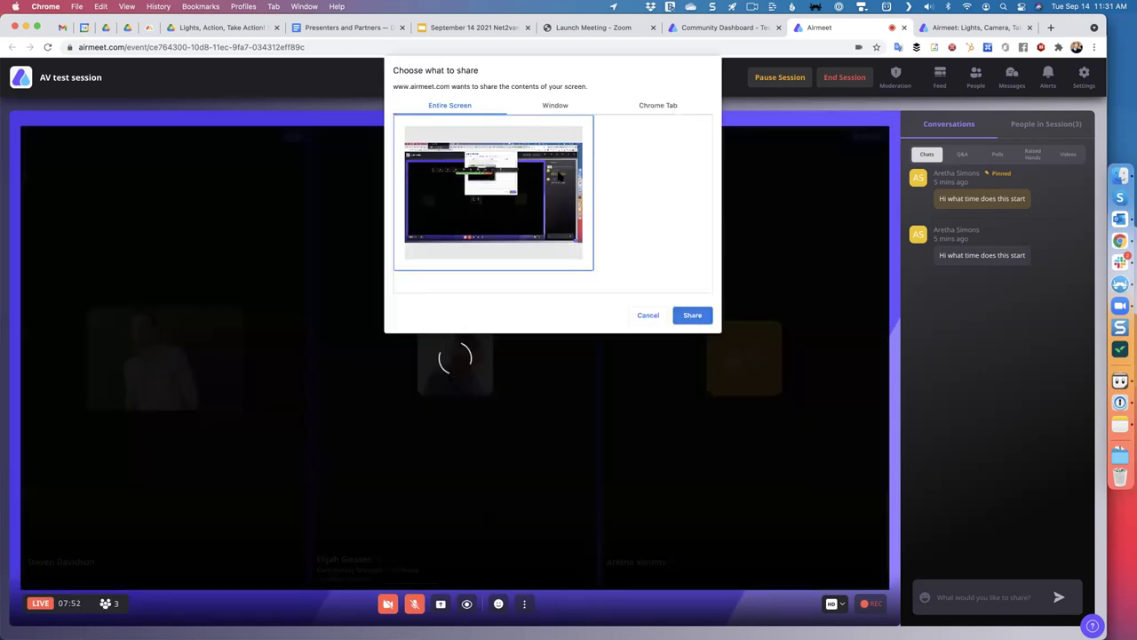
pyautogui.click(586, 109)
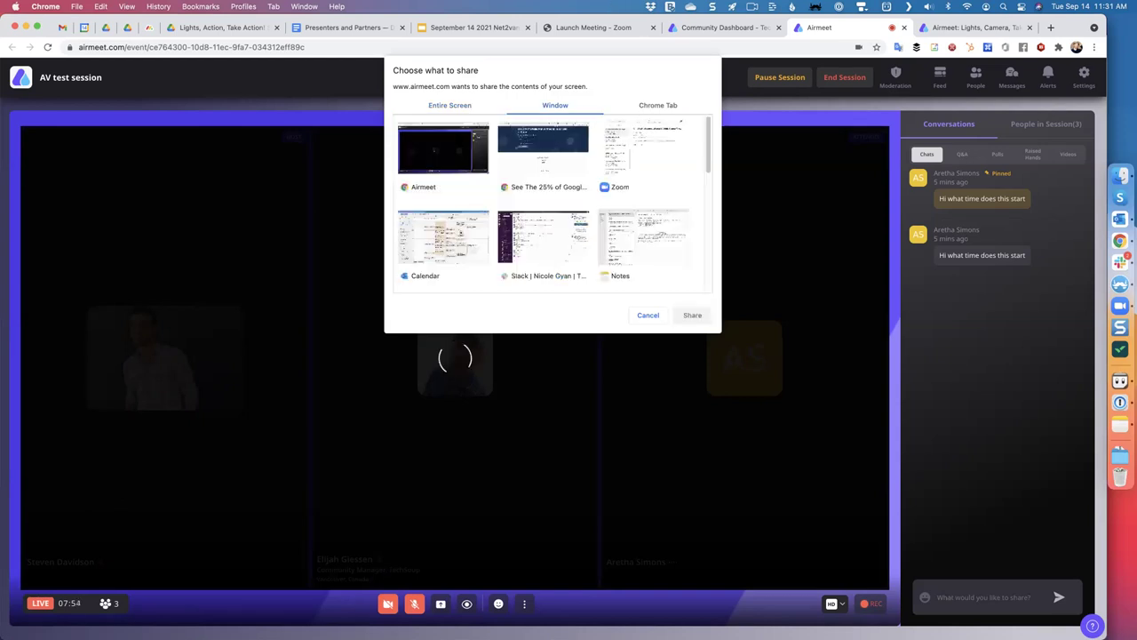
pyautogui.click(442, 107)
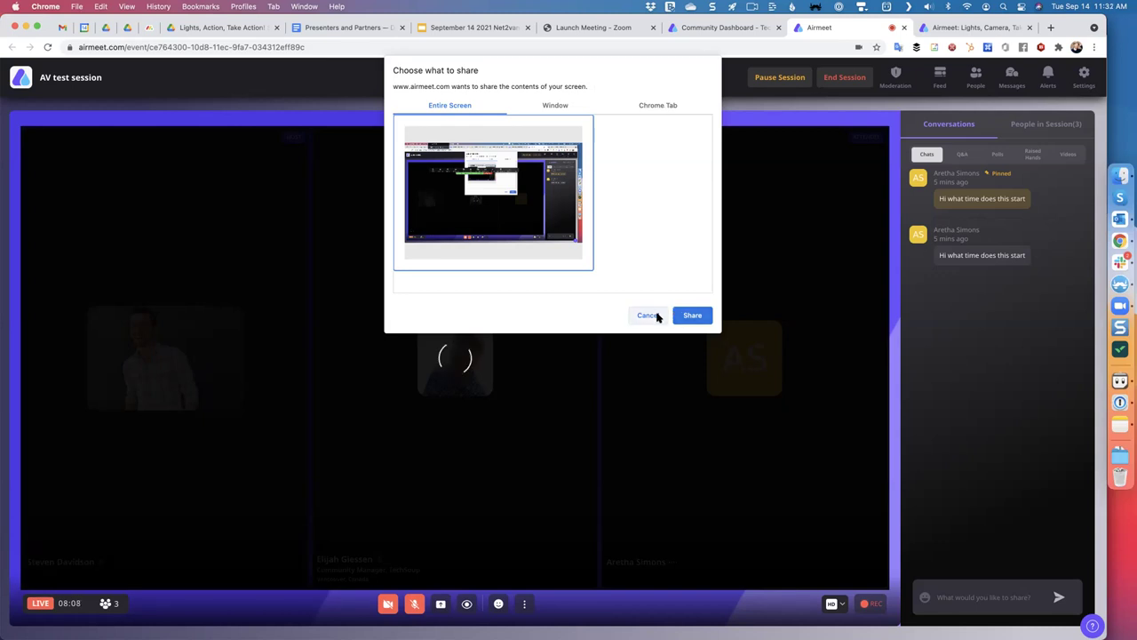
pyautogui.click(654, 107)
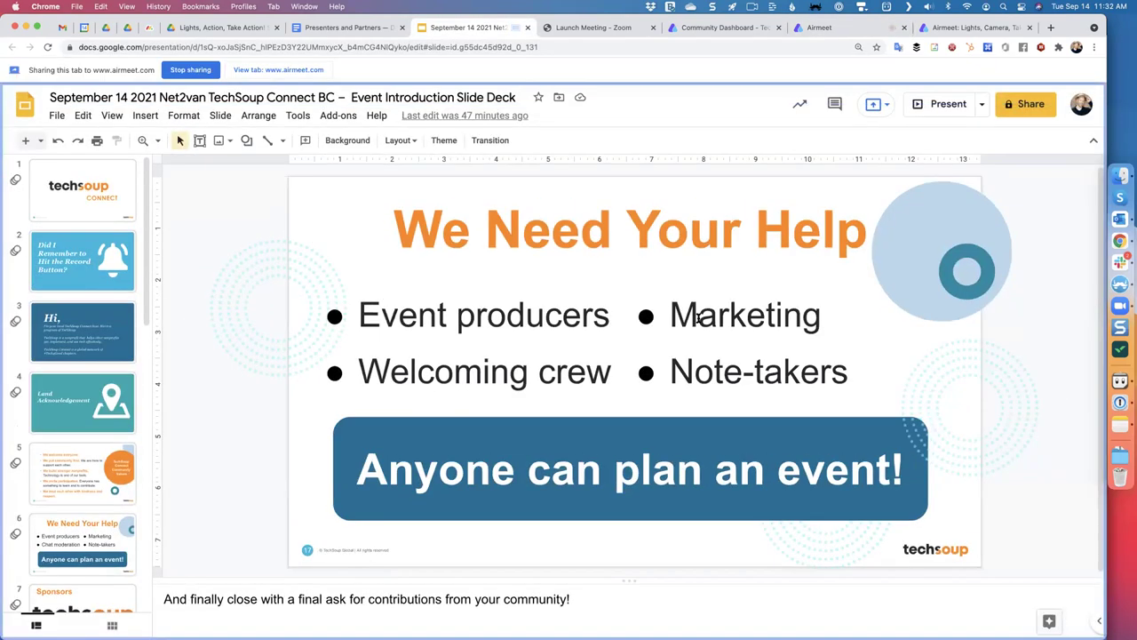
# Present the shared deck as a slideshow, page back from slide 17 to the "Donated and Discounted Products" slide, and exit the slideshow
pyautogui.click(944, 104)
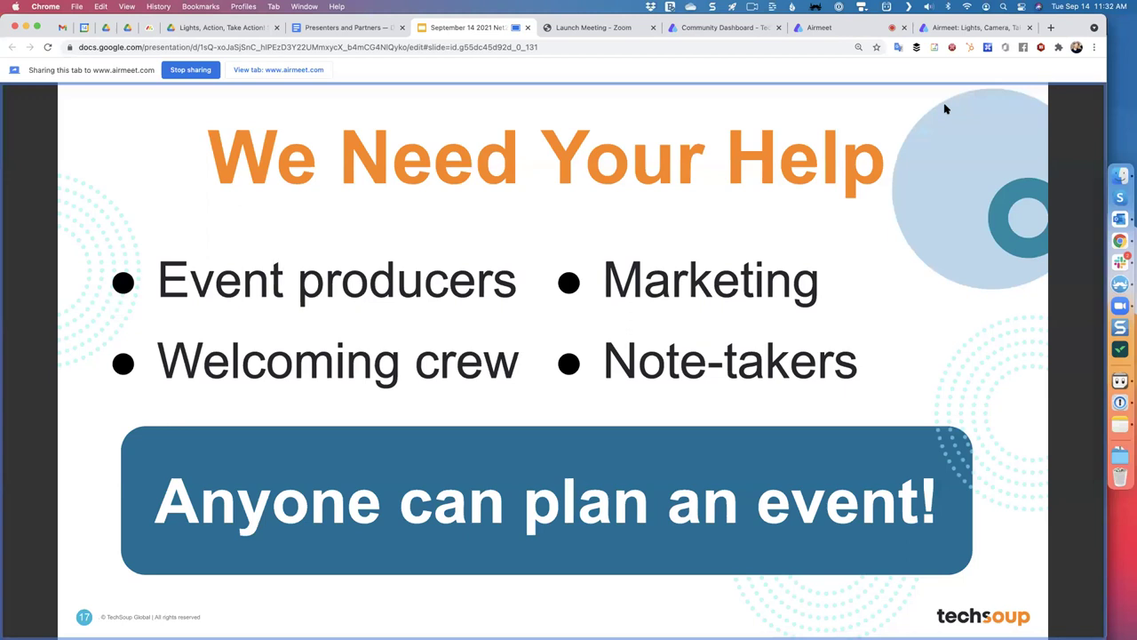
pyautogui.press('Left')
pyautogui.press('Left')
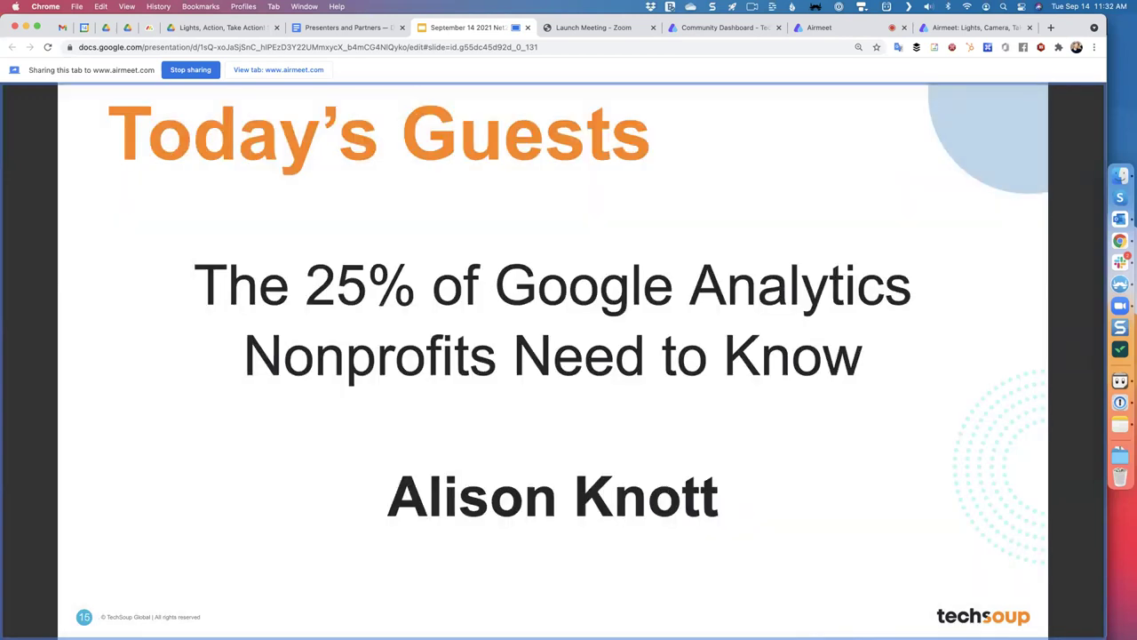
pyautogui.press('Left')
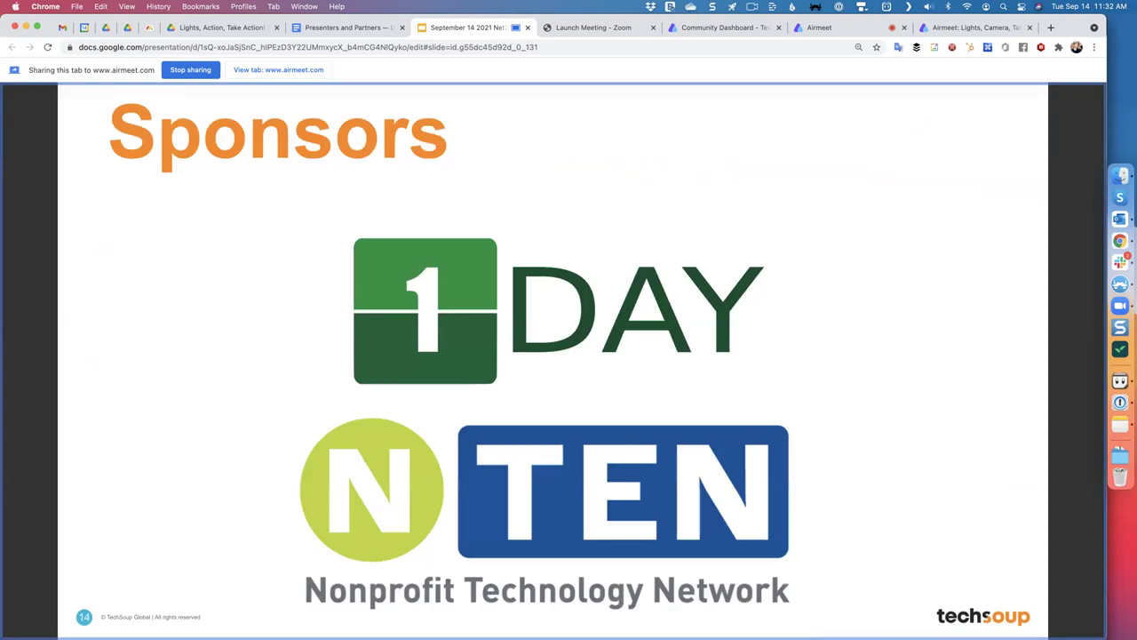
pyautogui.press('Left')
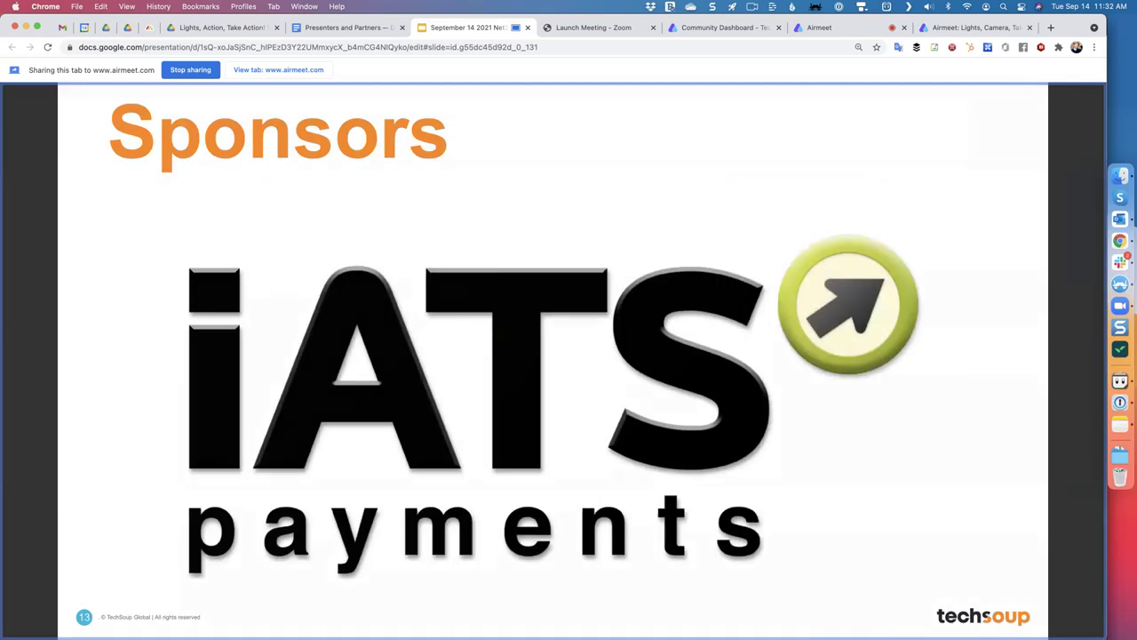
pyautogui.press('Left')
pyautogui.press('Left')
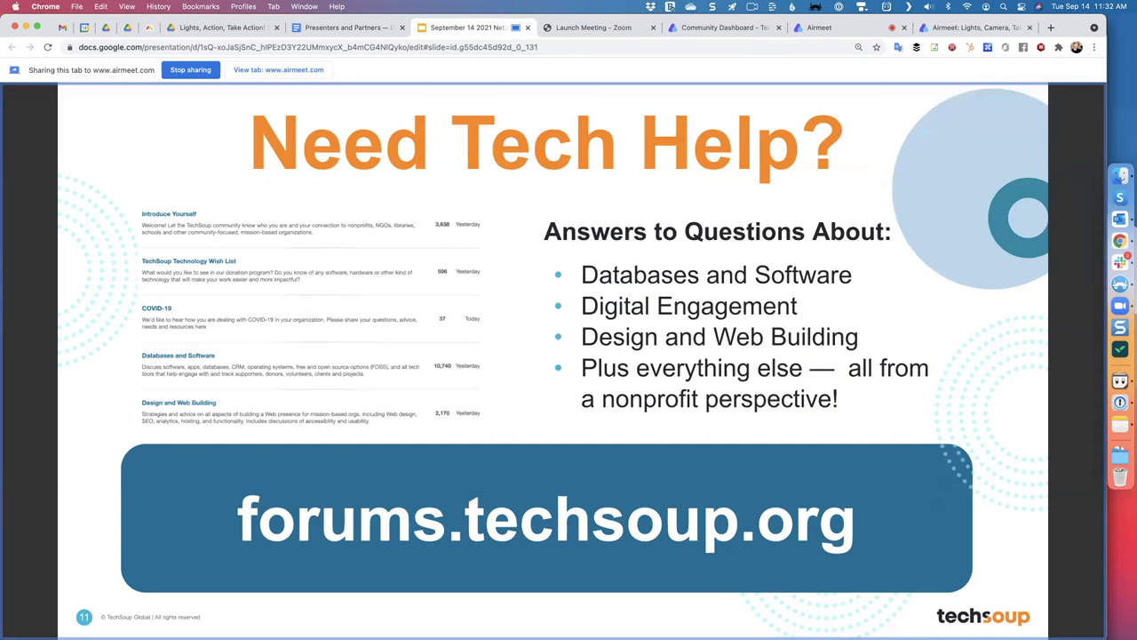
pyautogui.press('Left')
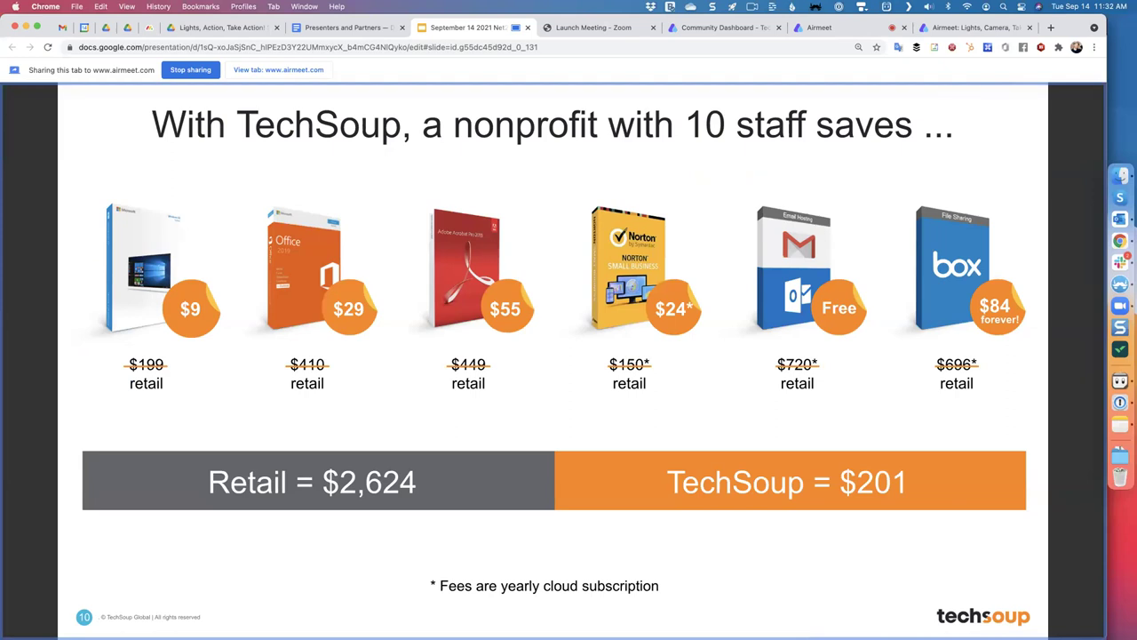
pyautogui.press('Left')
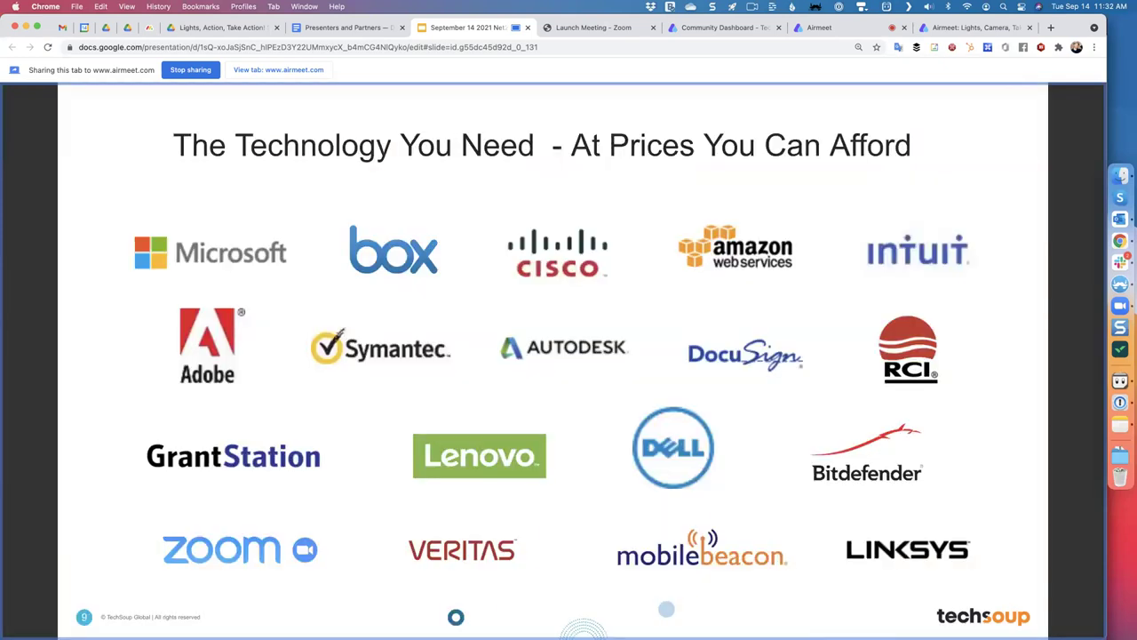
pyautogui.press('Left')
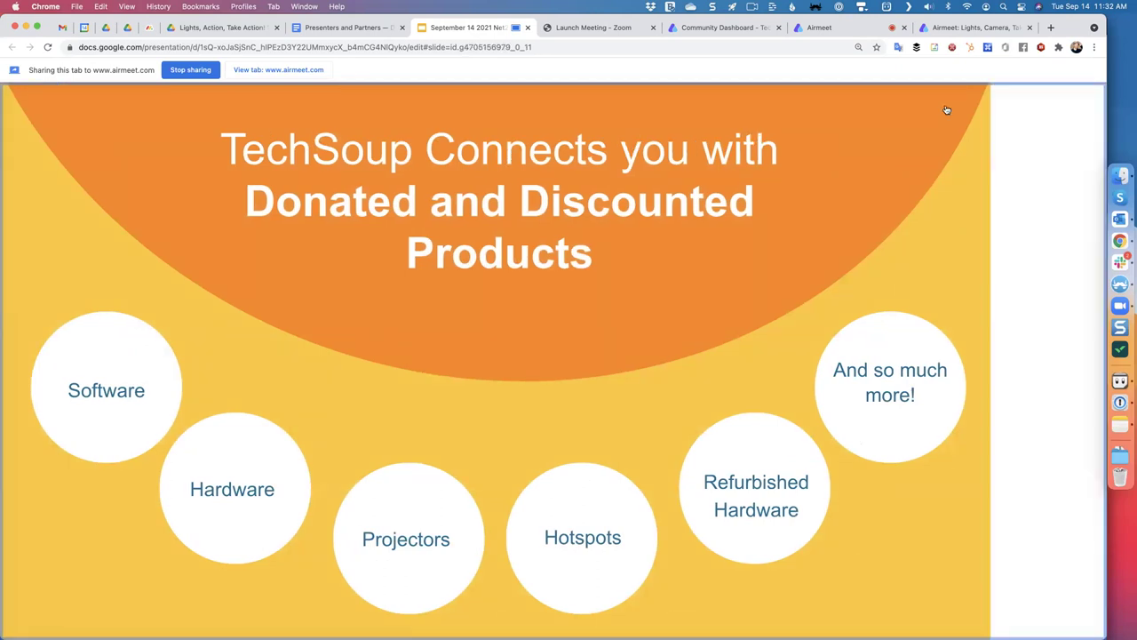
pyautogui.press('Escape')
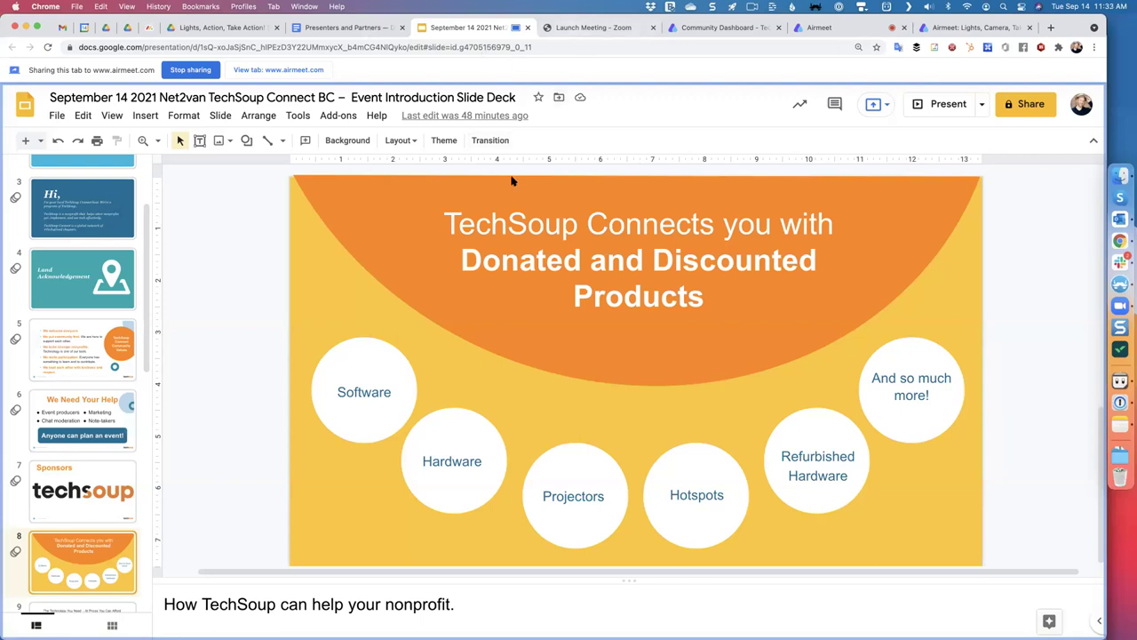
# Stop sharing the slide deck tab and view the session's videos in Airmeet
pyautogui.click(189, 70)
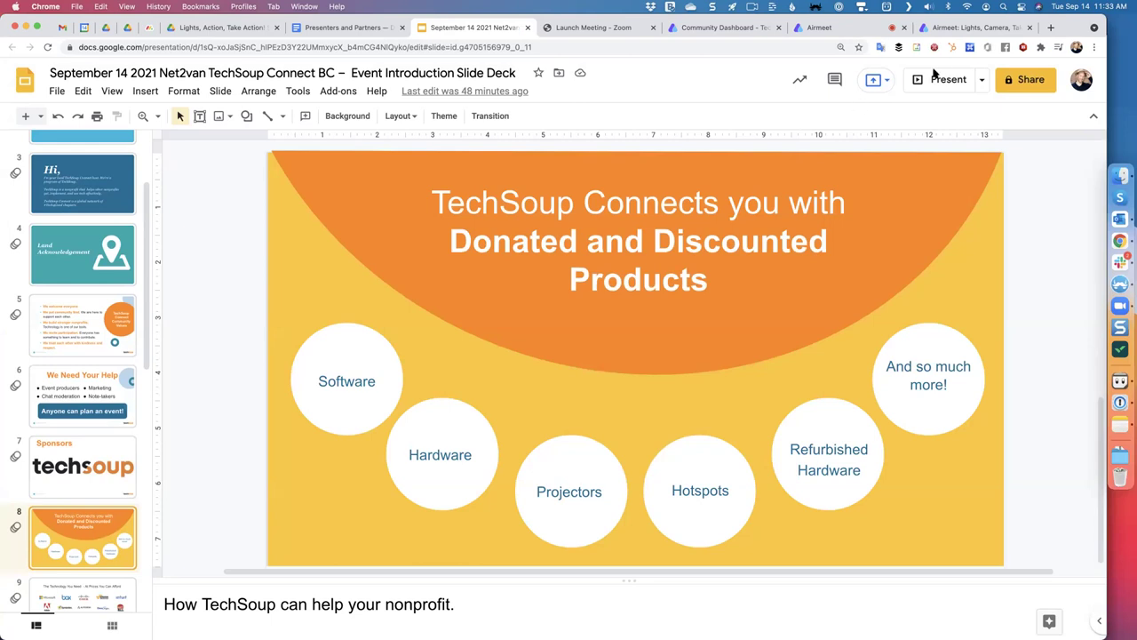
pyautogui.click(822, 28)
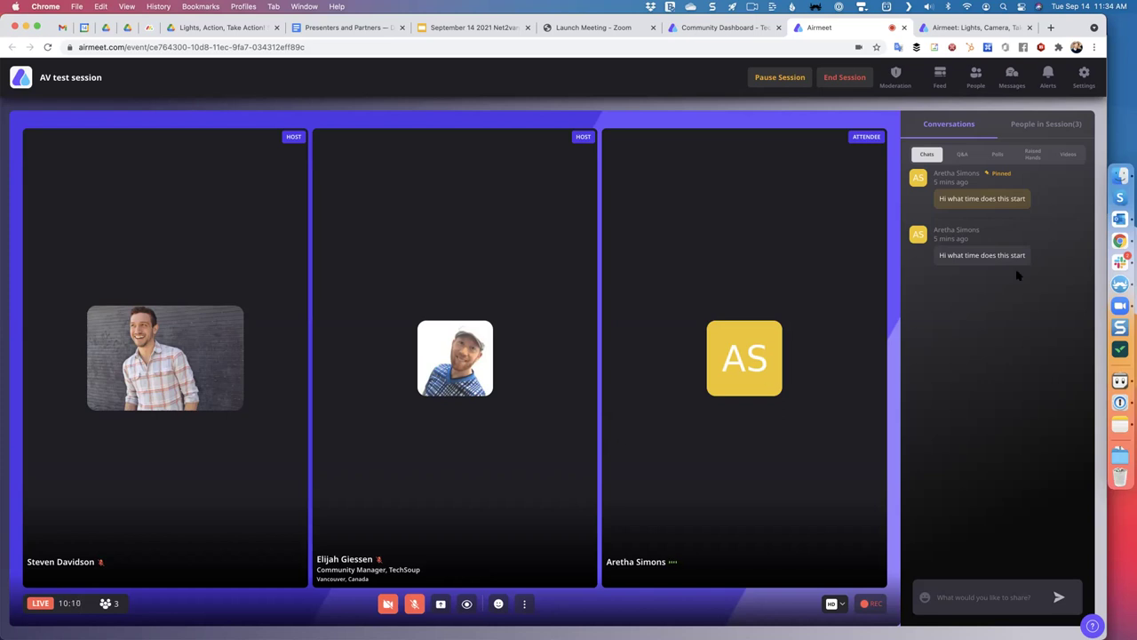
pyautogui.click(1068, 153)
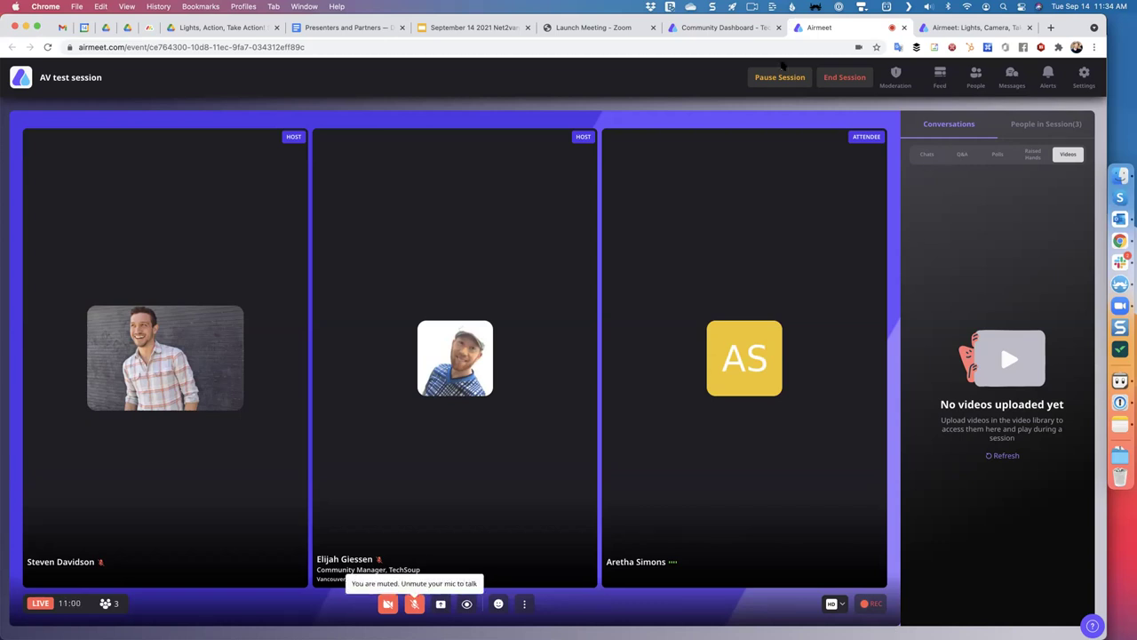
# Pause the AV test session, then leave the backstage and confirm leaving
pyautogui.click(780, 77)
pyautogui.click(782, 78)
pyautogui.click(782, 78)
pyautogui.click(622, 148)
pyautogui.moveTo(622, 148)
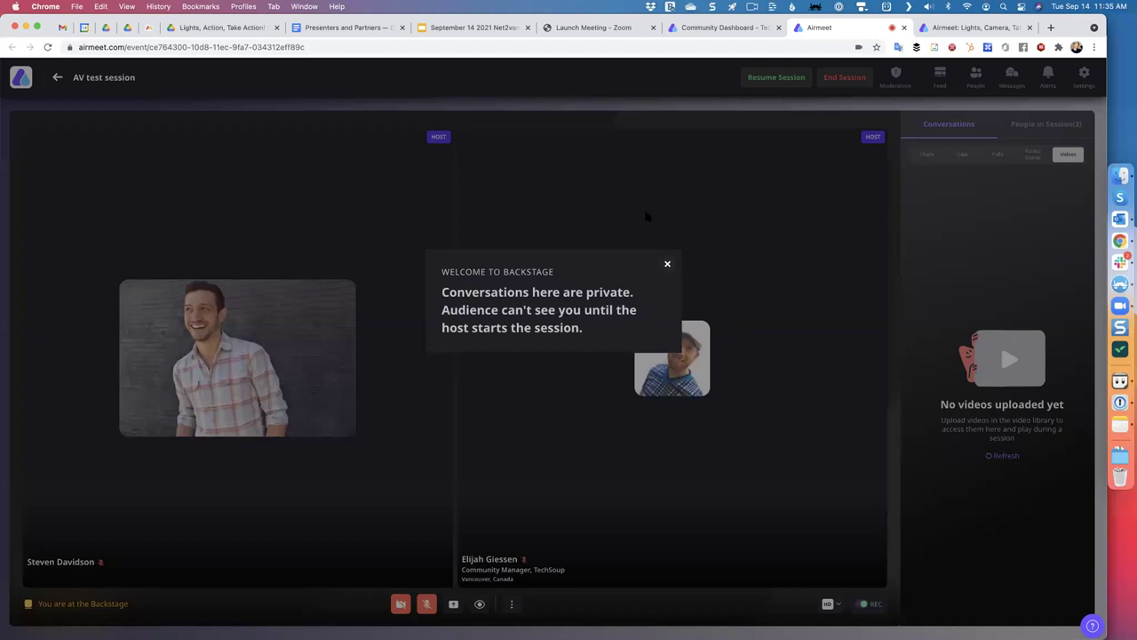
pyautogui.click(668, 266)
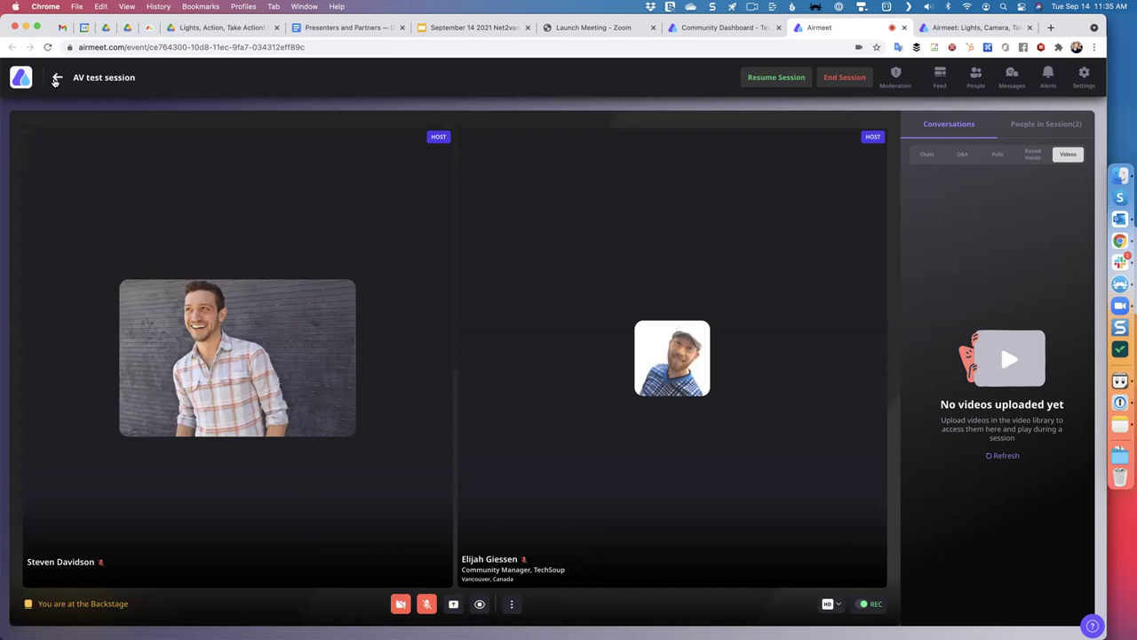
pyautogui.click(56, 80)
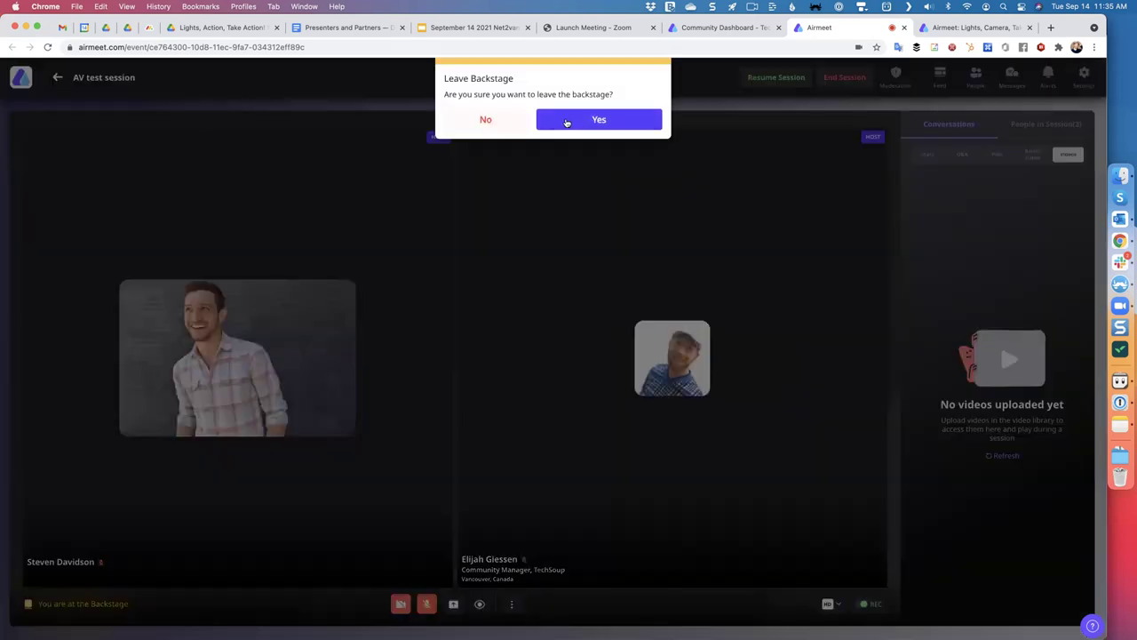
pyautogui.click(567, 122)
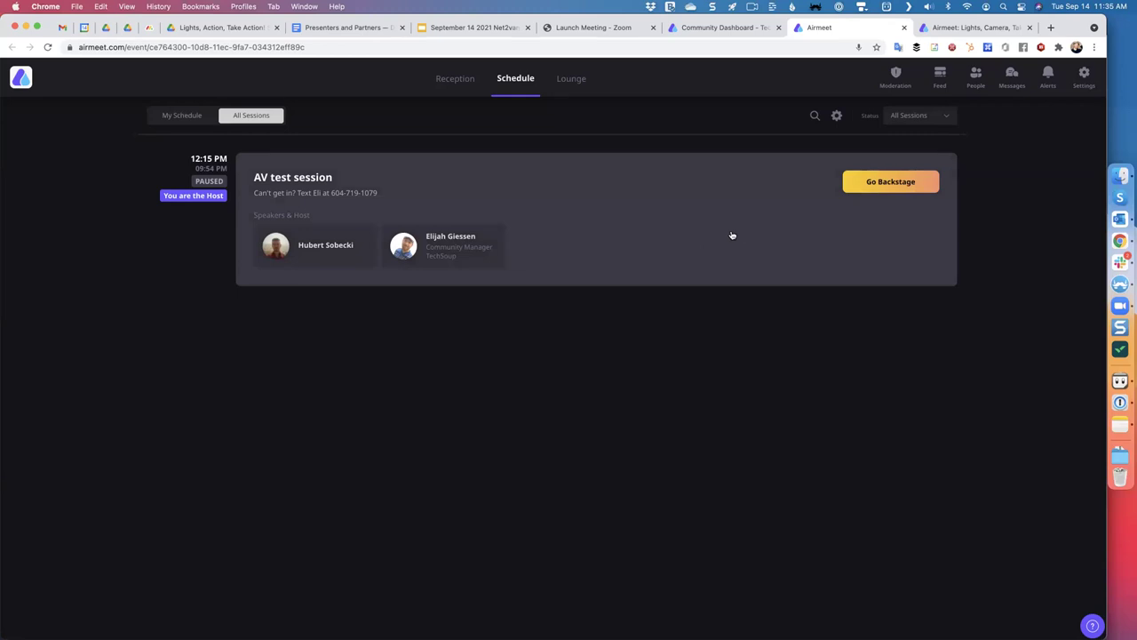
# Examine the profile and team settings available for the event
pyautogui.click(1085, 79)
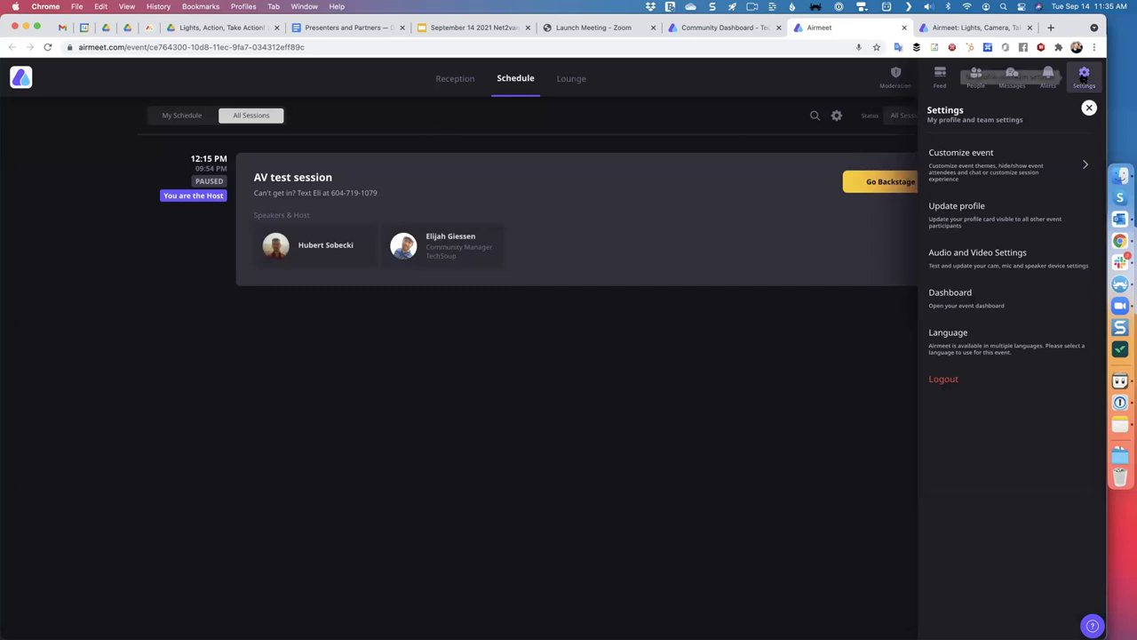
pyautogui.click(1089, 107)
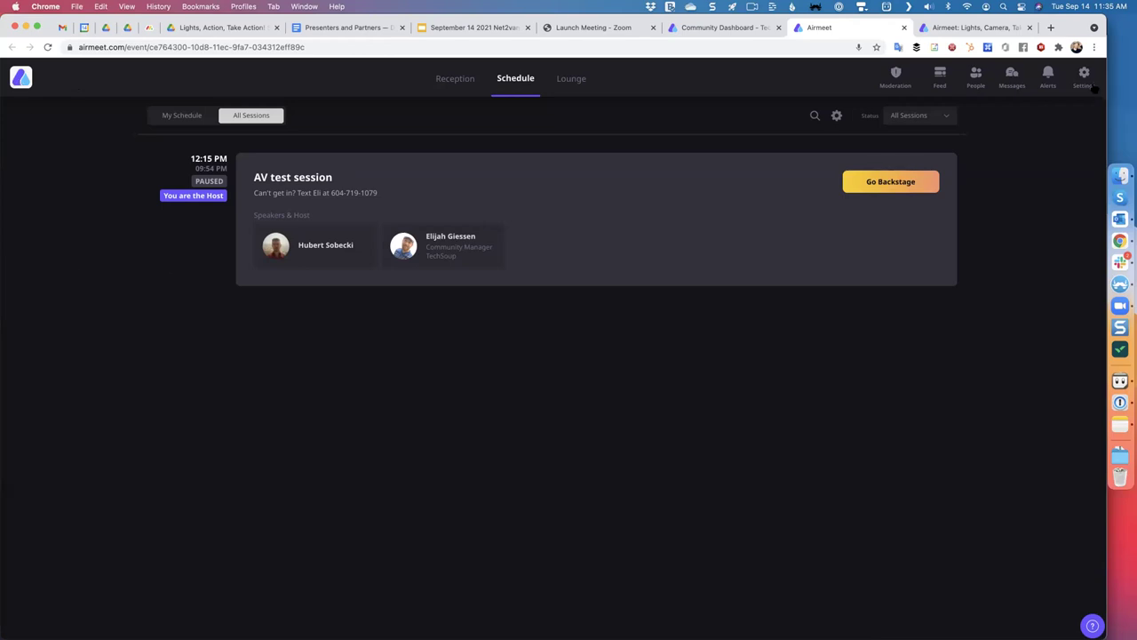
pyautogui.click(1085, 78)
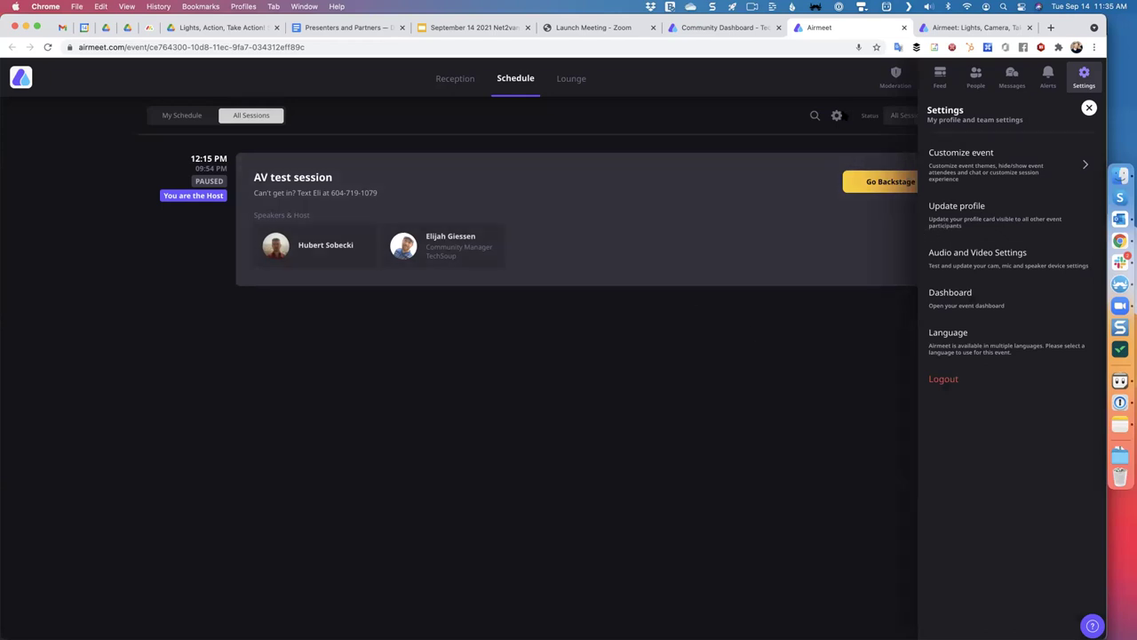
# Switch to the community dashboard's pre-recorded videos page and inspect the video upload options without uploading anything
pyautogui.click(728, 32)
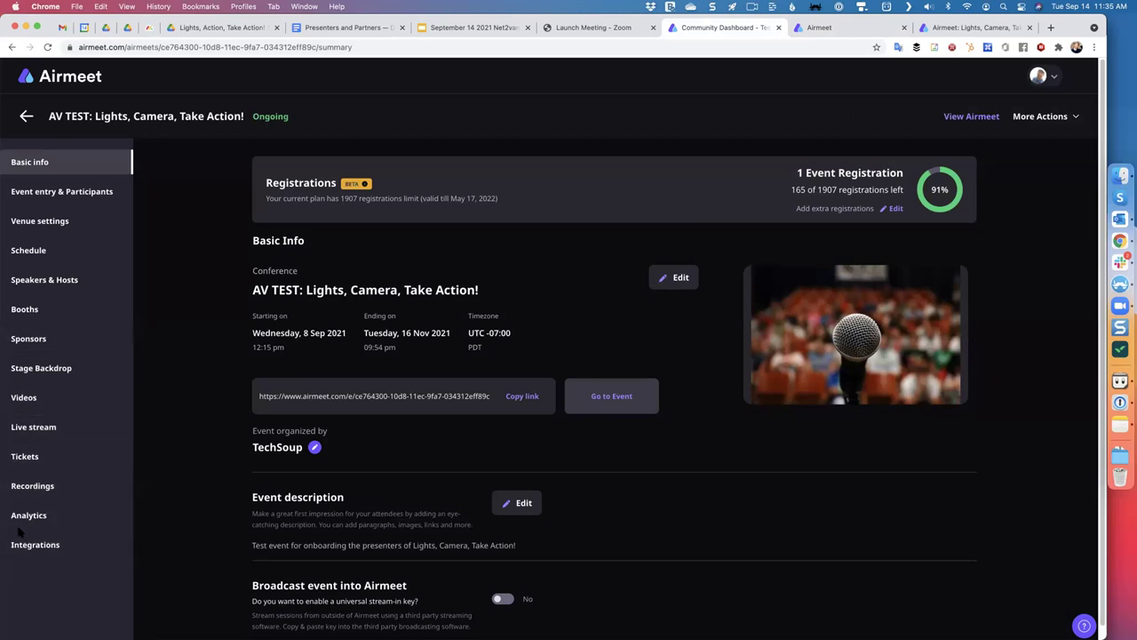
pyautogui.click(17, 399)
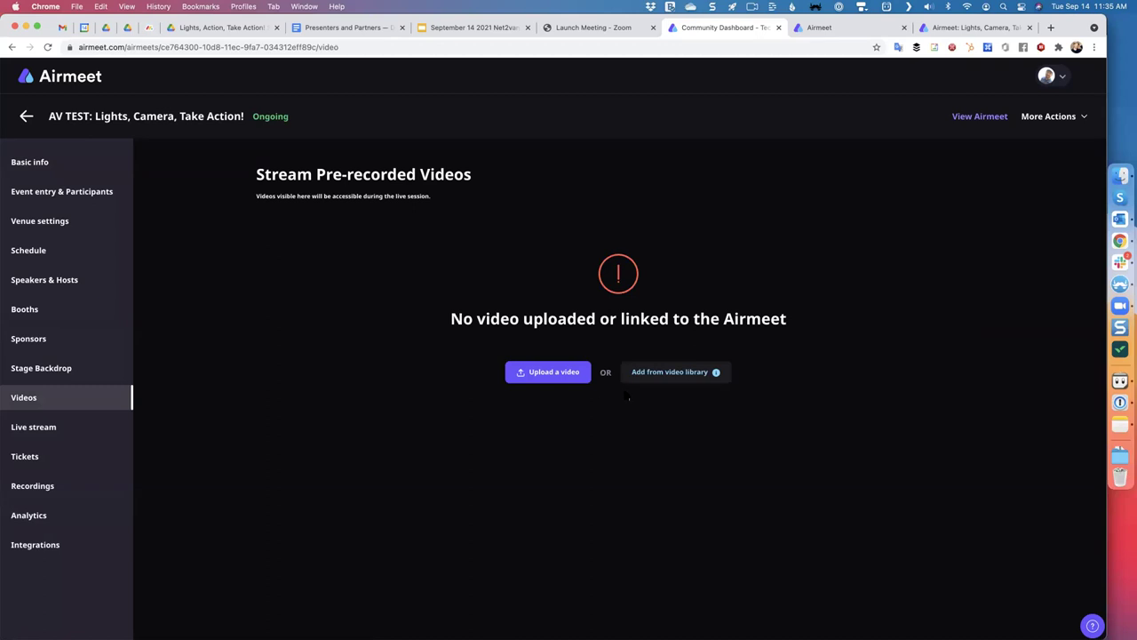
pyautogui.click(561, 380)
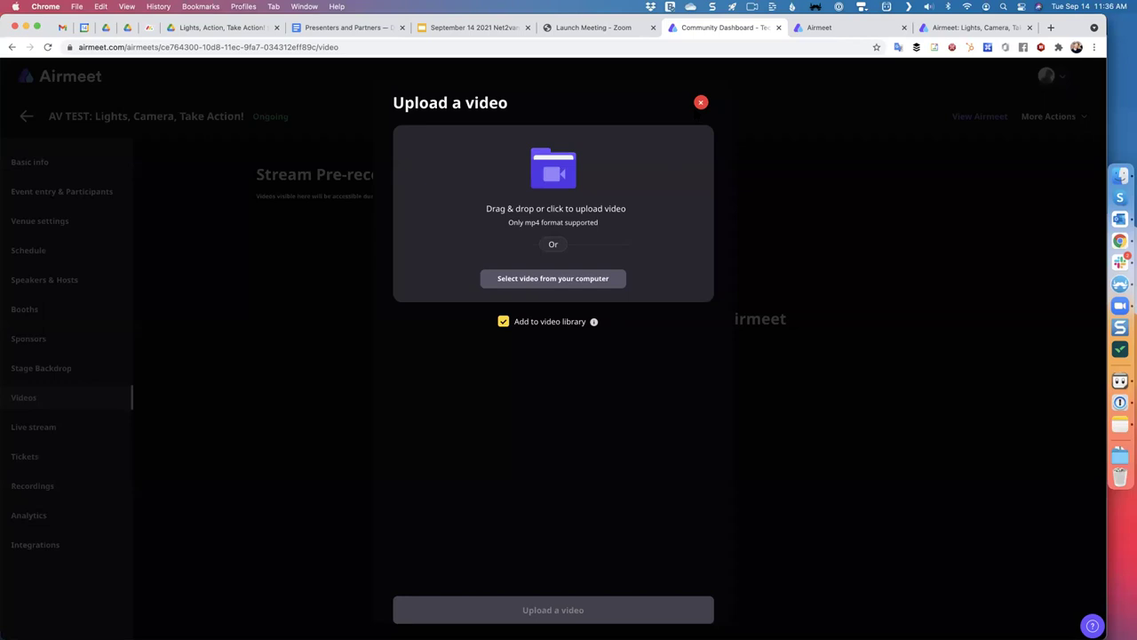
pyautogui.click(701, 102)
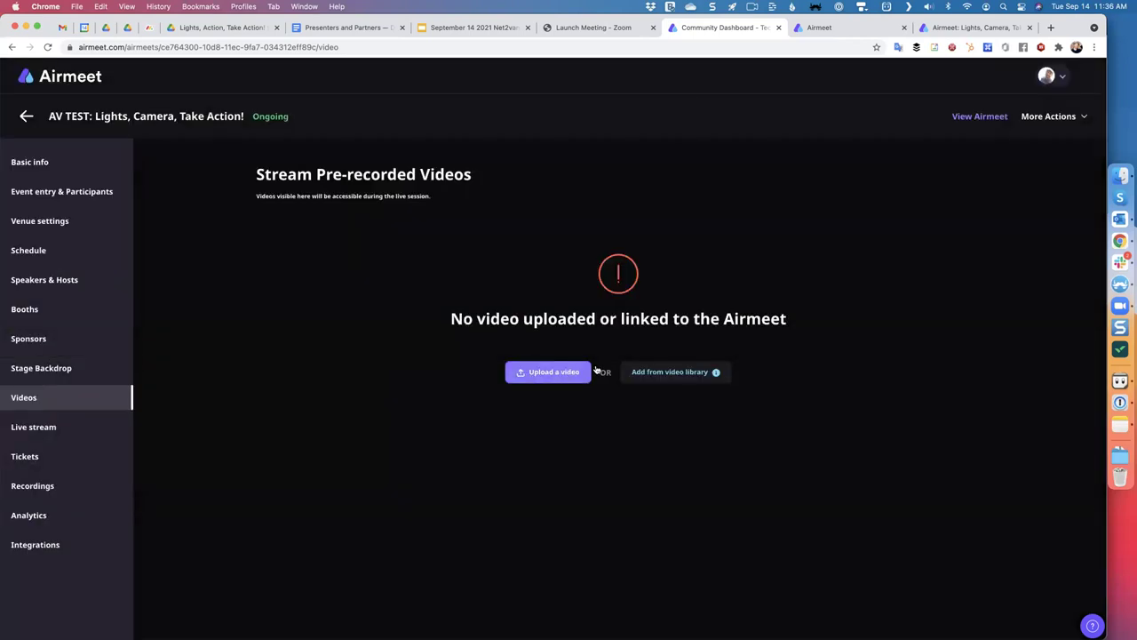
# Select "Client Testimonial Red Noses Clown Doctors Poland-HD 1080p" from the video library, browse the other videos, and close without adding one
pyautogui.click(681, 373)
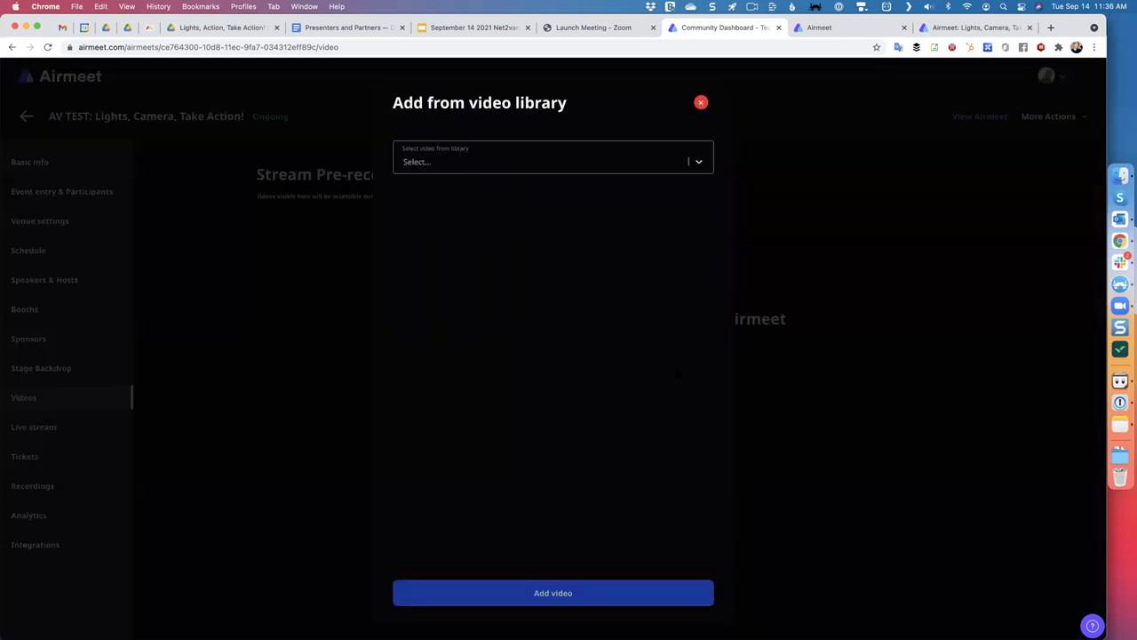
pyautogui.click(443, 167)
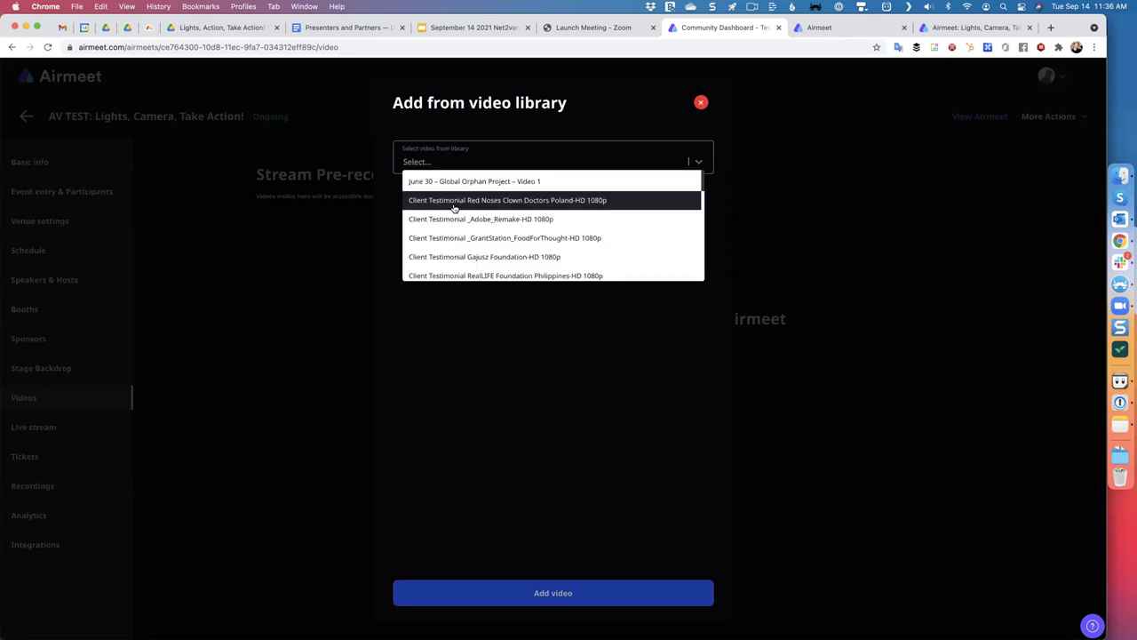
pyautogui.click(453, 208)
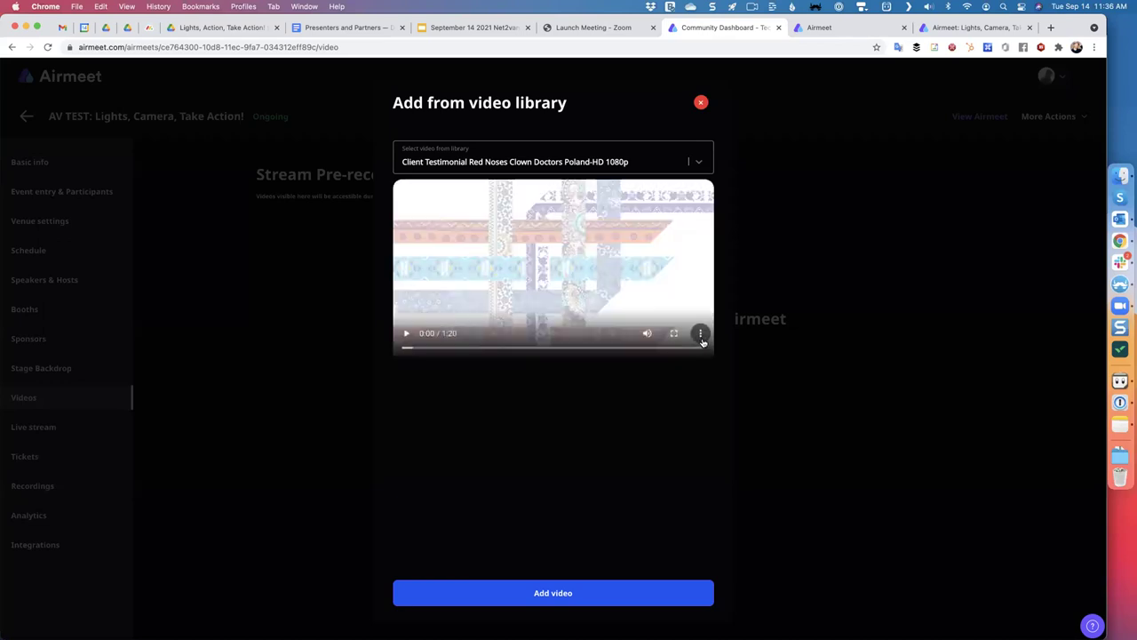
pyautogui.click(652, 164)
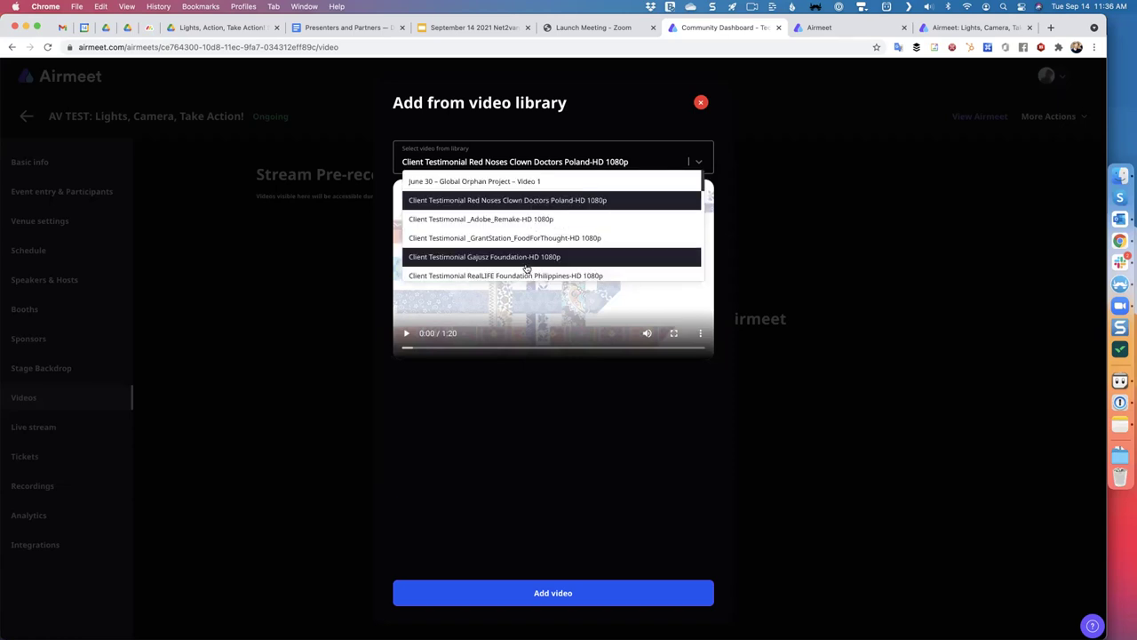
pyautogui.scroll(-5, 525, 267)
pyautogui.click(465, 383)
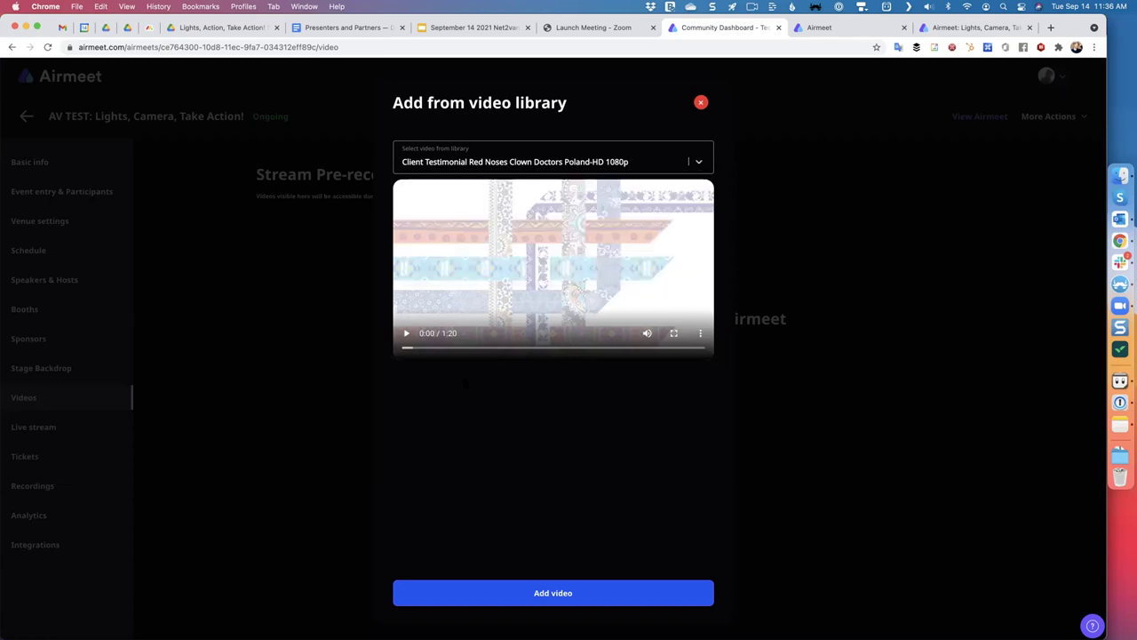
pyautogui.click(700, 103)
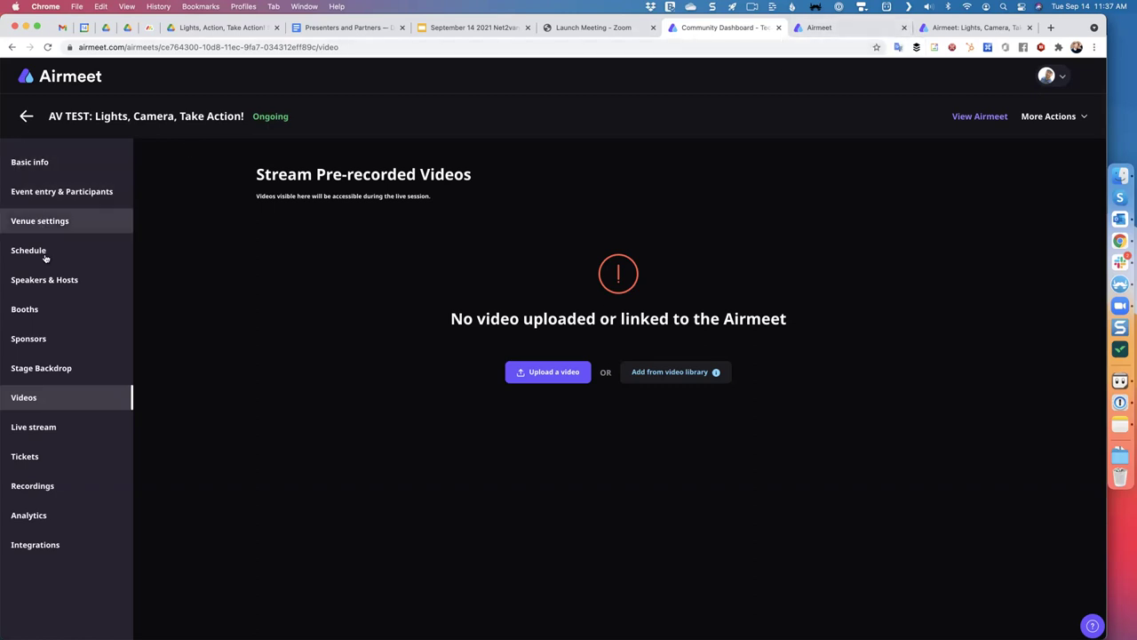
# Return to the basic info page of the "AV TEST: Lights, Camera, Take Action!" event
pyautogui.click(45, 282)
pyautogui.click(27, 168)
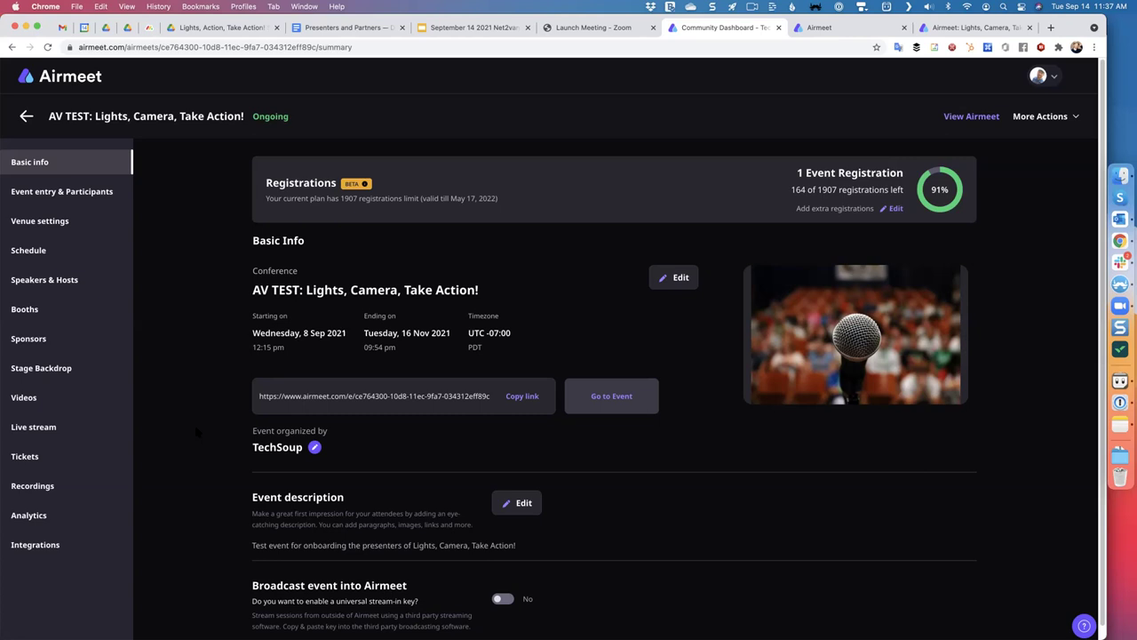
# View the participants list of the AV TEST event
pyautogui.click(80, 191)
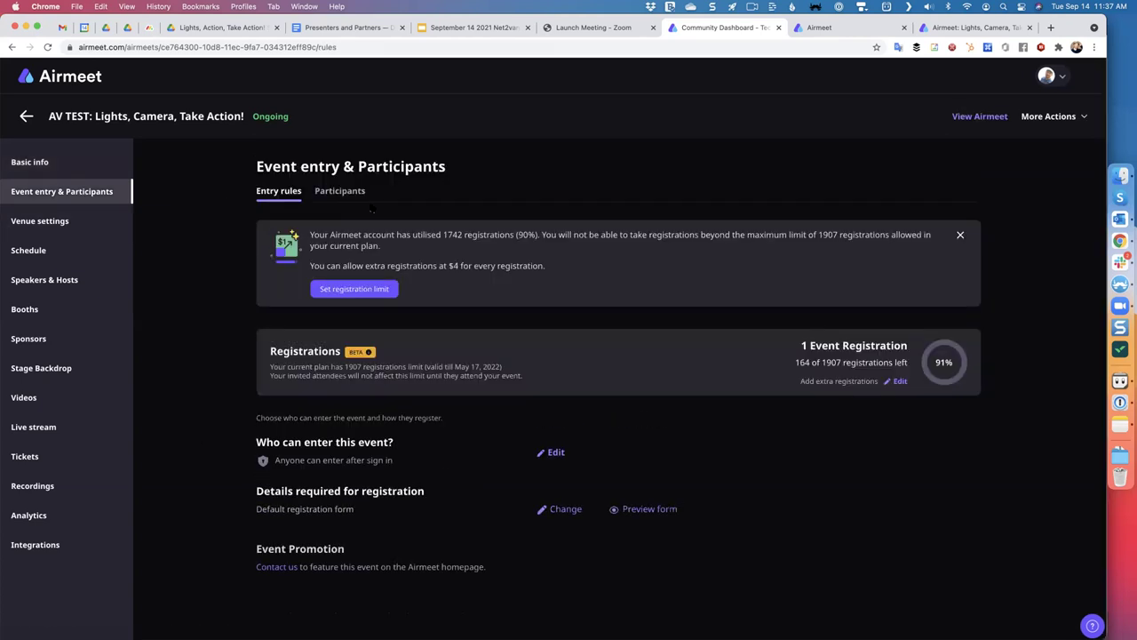
pyautogui.click(328, 192)
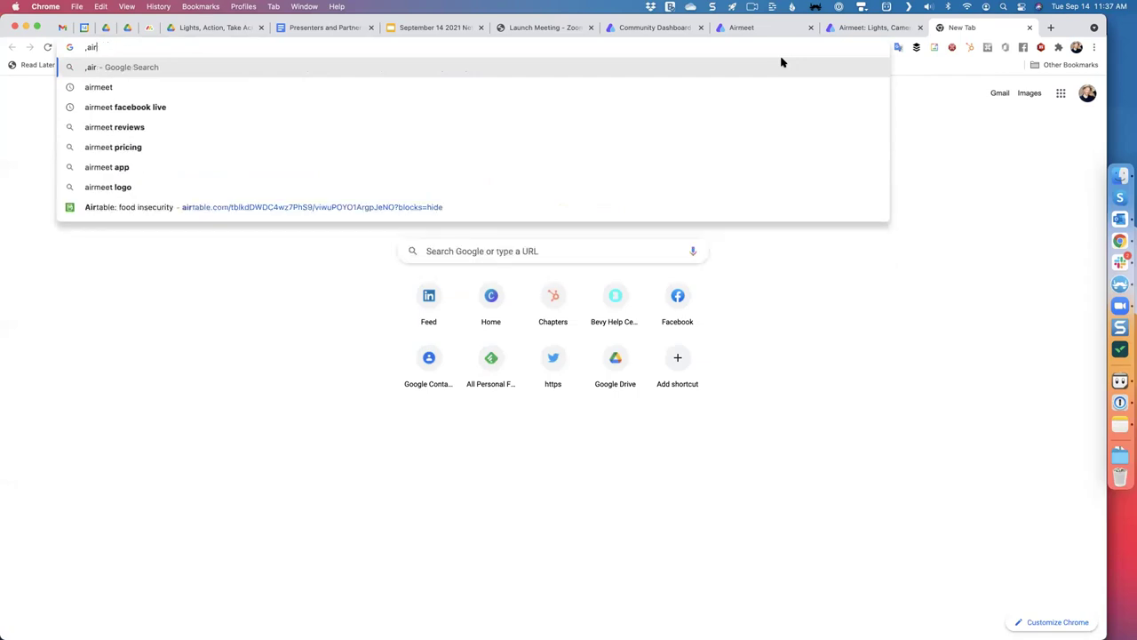
# Look at the settings of the upcoming Lights, Camera, Take Action! event, checking back on the AV TEST event's schedule in between
pyautogui.press('super+space')
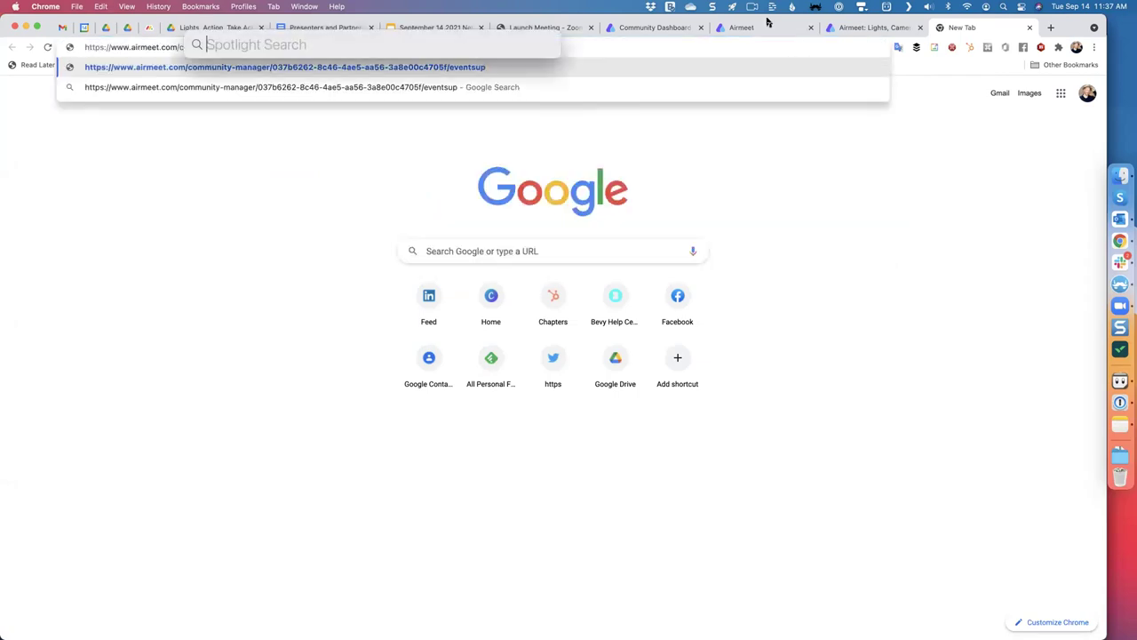
pyautogui.press('Escape')
pyautogui.click(869, 29)
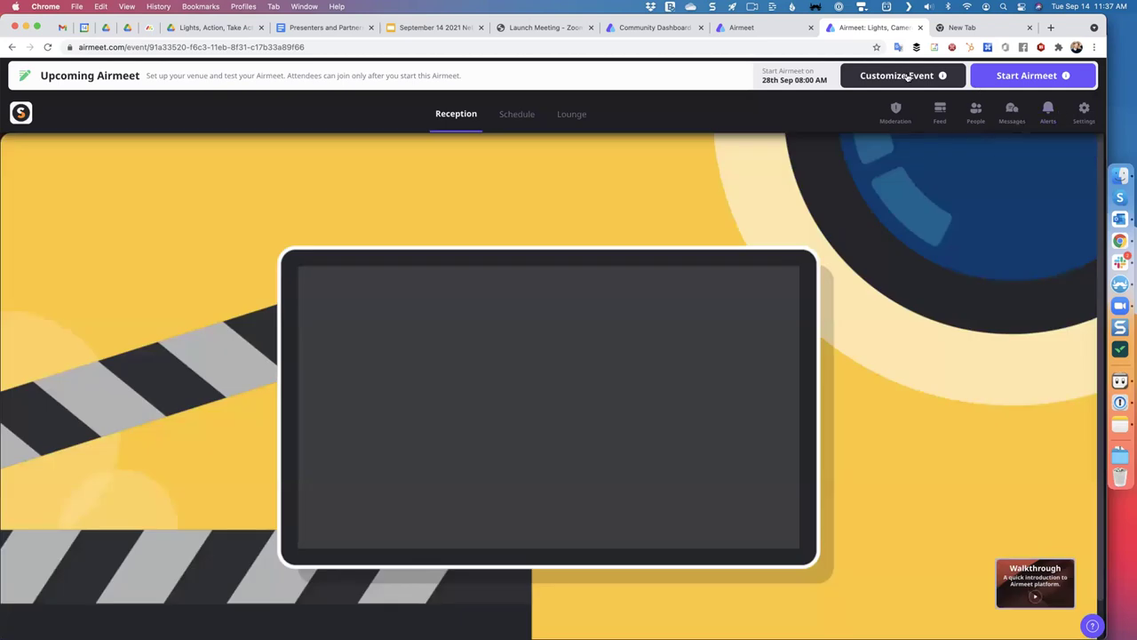
pyautogui.click(1084, 114)
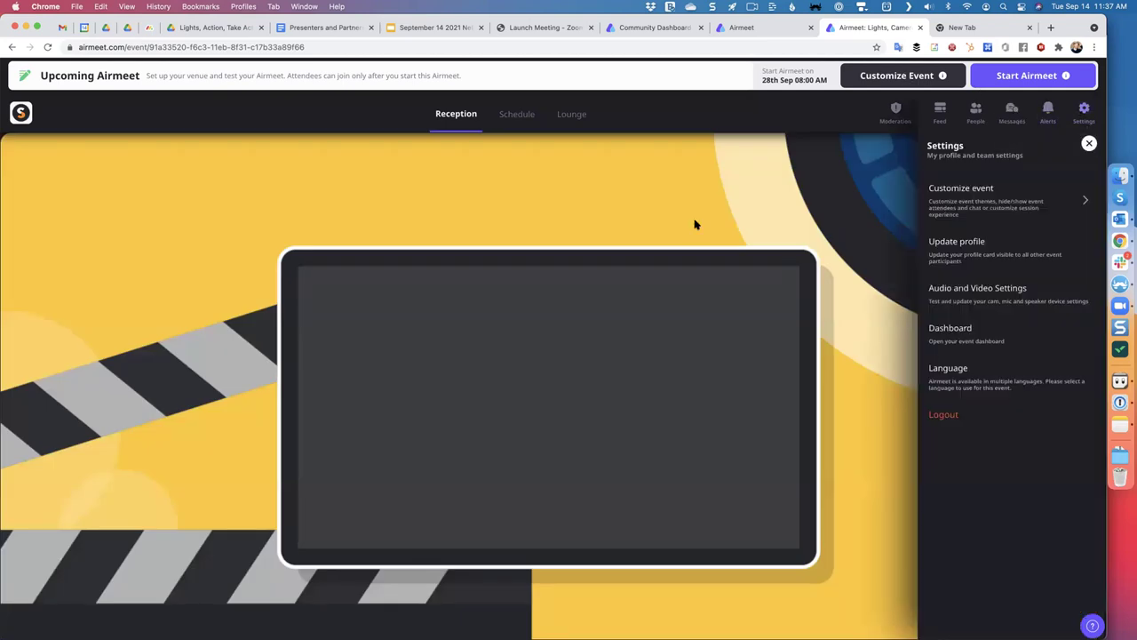
pyautogui.click(743, 28)
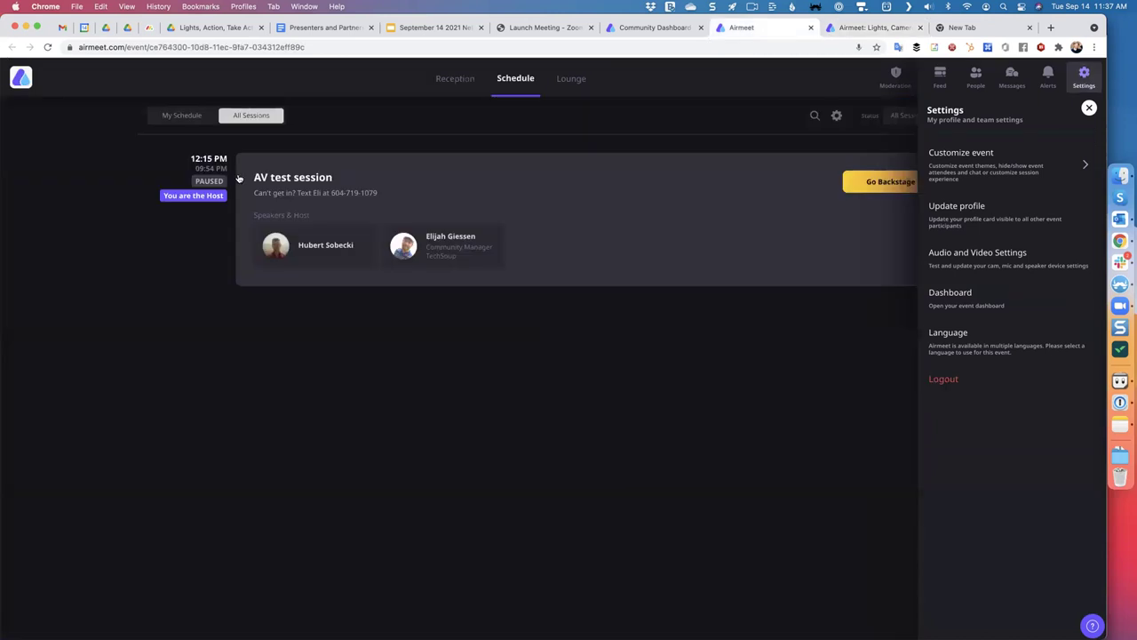
pyautogui.click(869, 28)
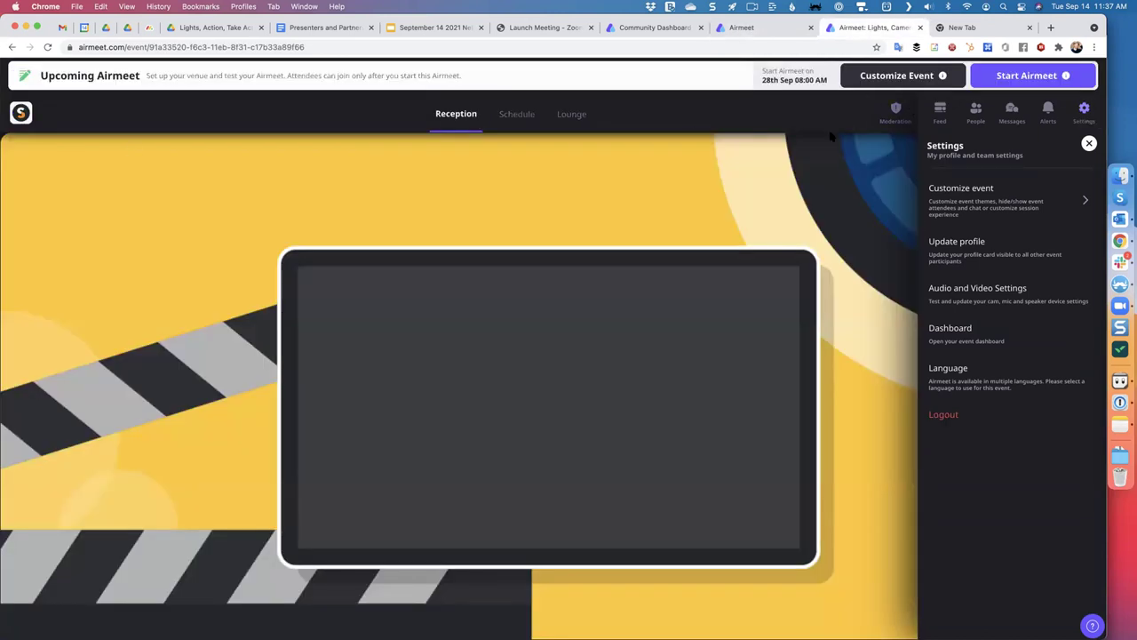
# Open the dashboard's basic info page for the upcoming Lights, Camera, Take Action! event
pyautogui.press('super+l')
pyautogui.write(',airmet')
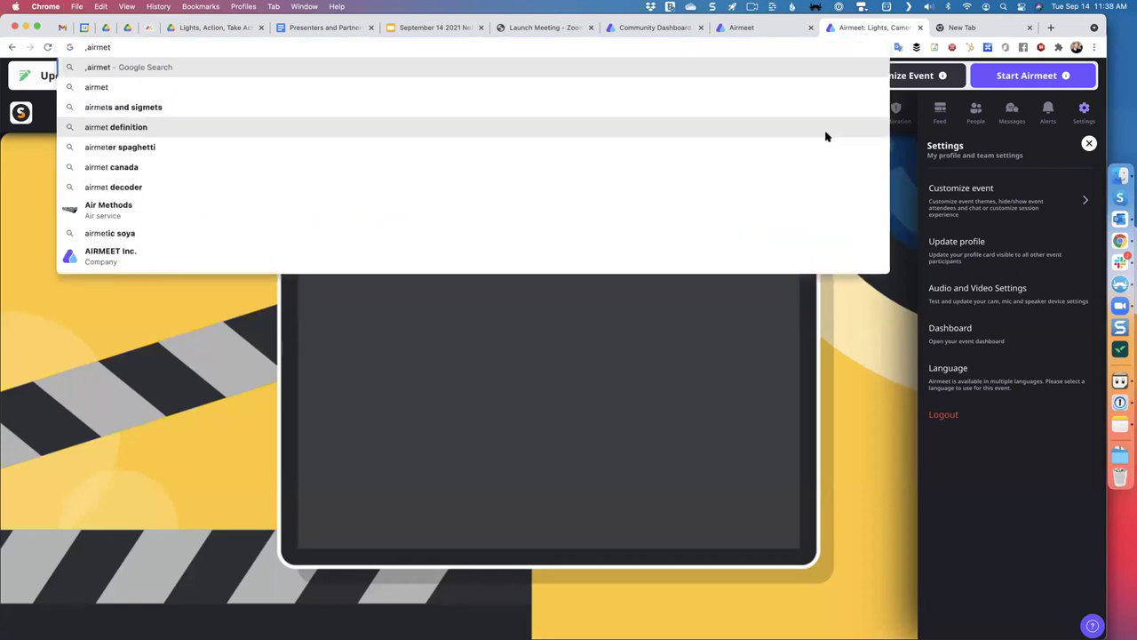
pyautogui.write('e')
pyautogui.press('Down')
pyautogui.press('Down')
pyautogui.press('Down')
pyautogui.press('Down')
pyautogui.press('Down')
pyautogui.press('Down')
pyautogui.press('Down')
pyautogui.press('Down')
pyautogui.press('Return')
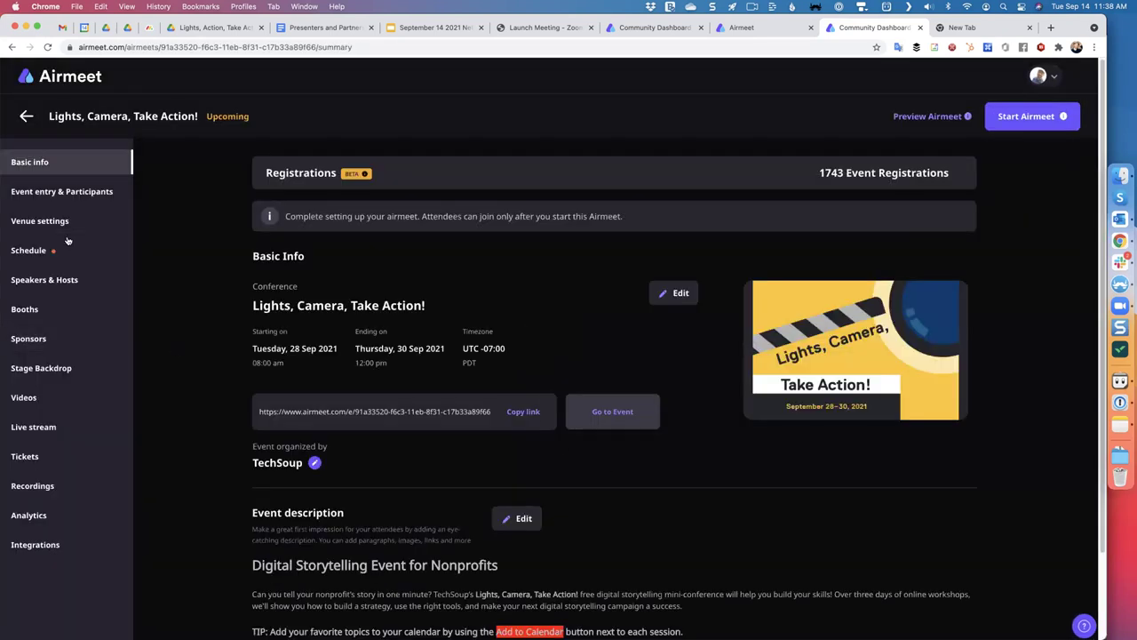
# Open the participants list of the Lights, Camera, Take Action! event and copy the first attendee's magic link
pyautogui.click(58, 193)
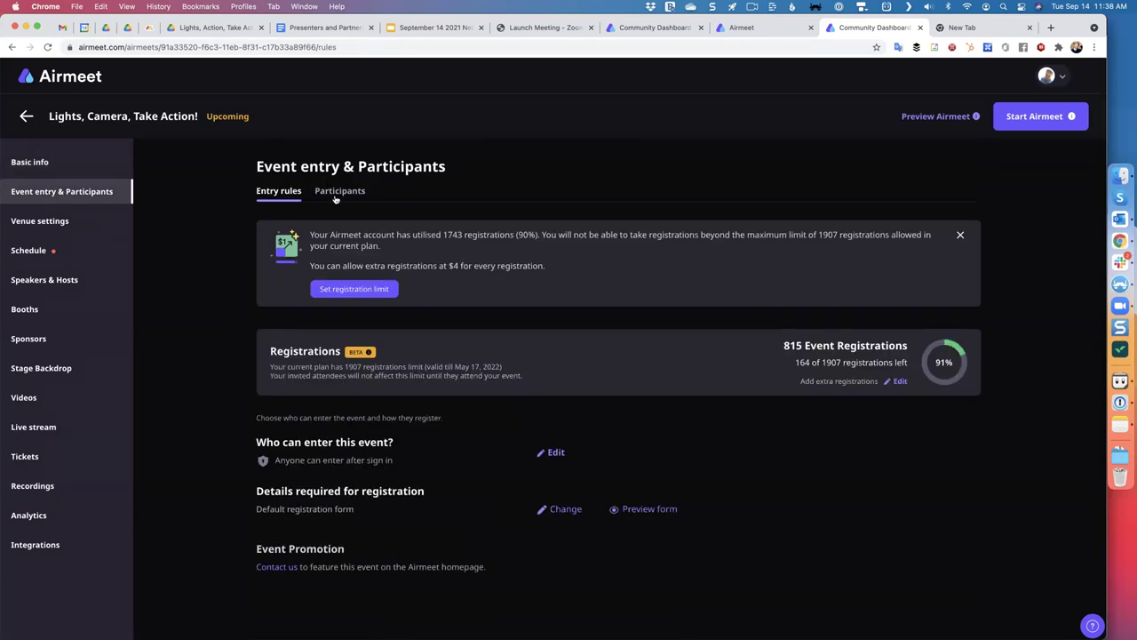
pyautogui.click(339, 195)
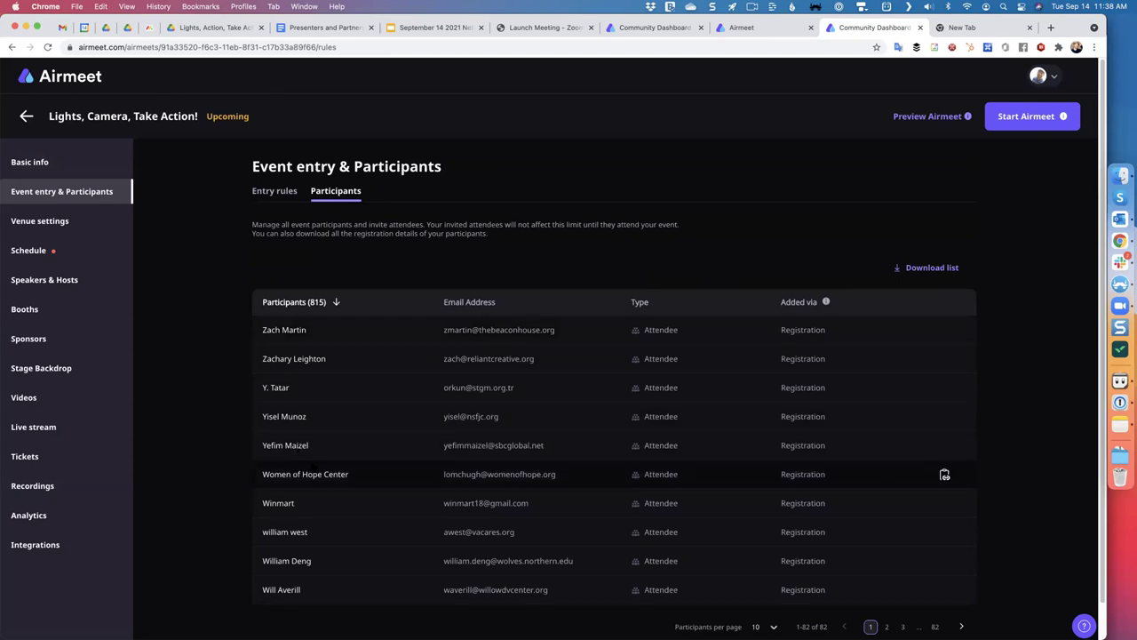
pyautogui.scroll(-1, 418, 469)
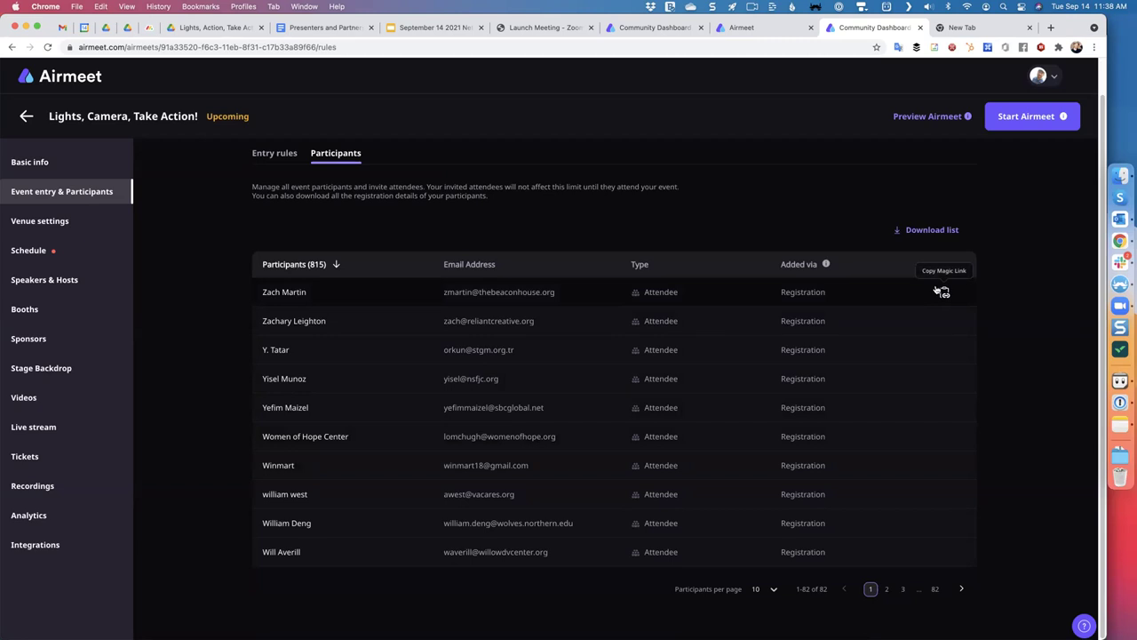
pyautogui.click(942, 292)
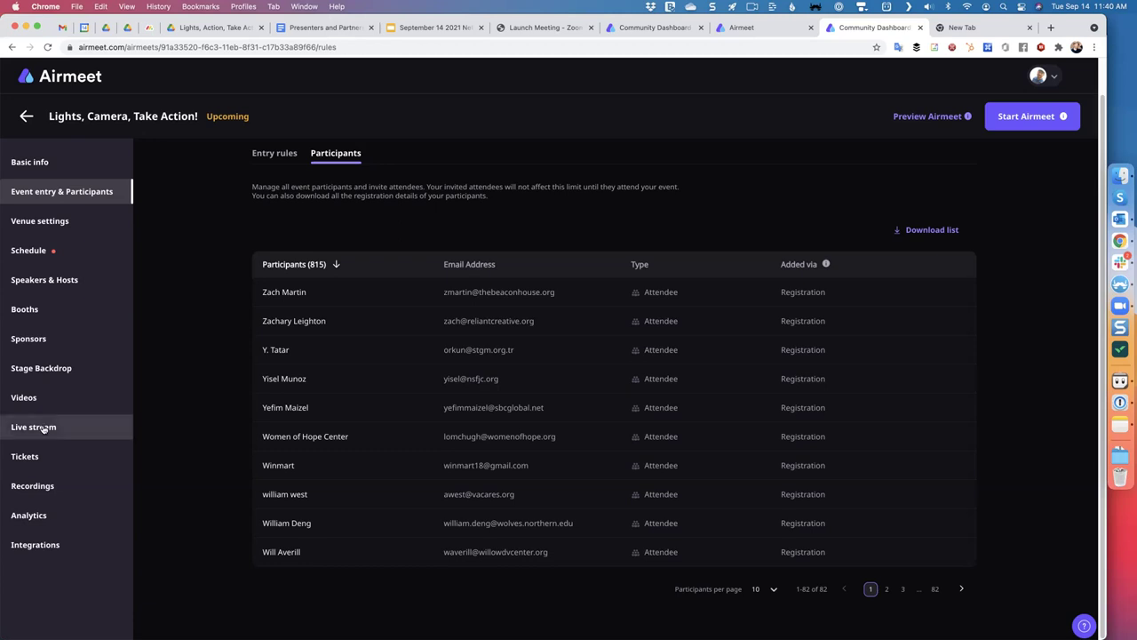
# View the event's Live Stream page, and return to the AV TEST reception to look at its event feed
pyautogui.click(40, 428)
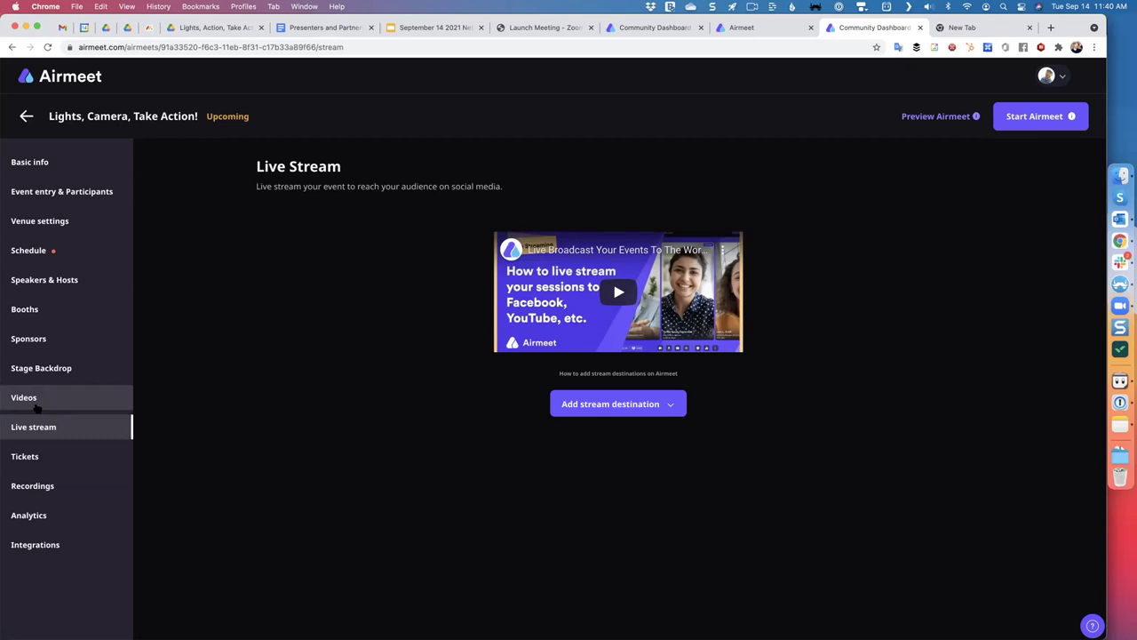
pyautogui.click(764, 30)
pyautogui.click(658, 31)
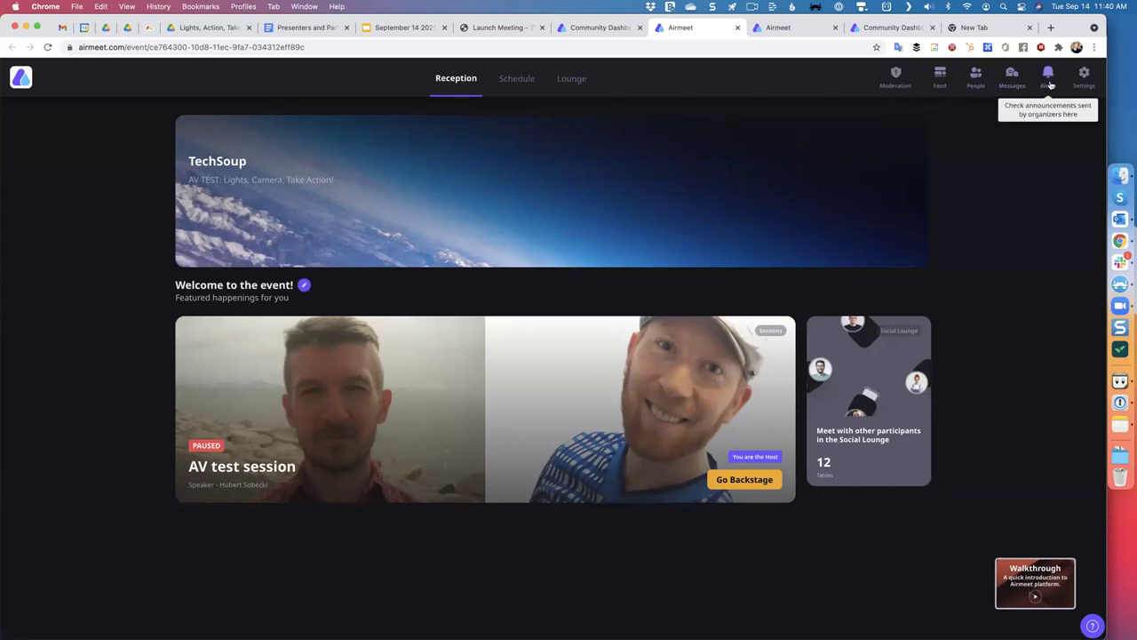
pyautogui.click(940, 80)
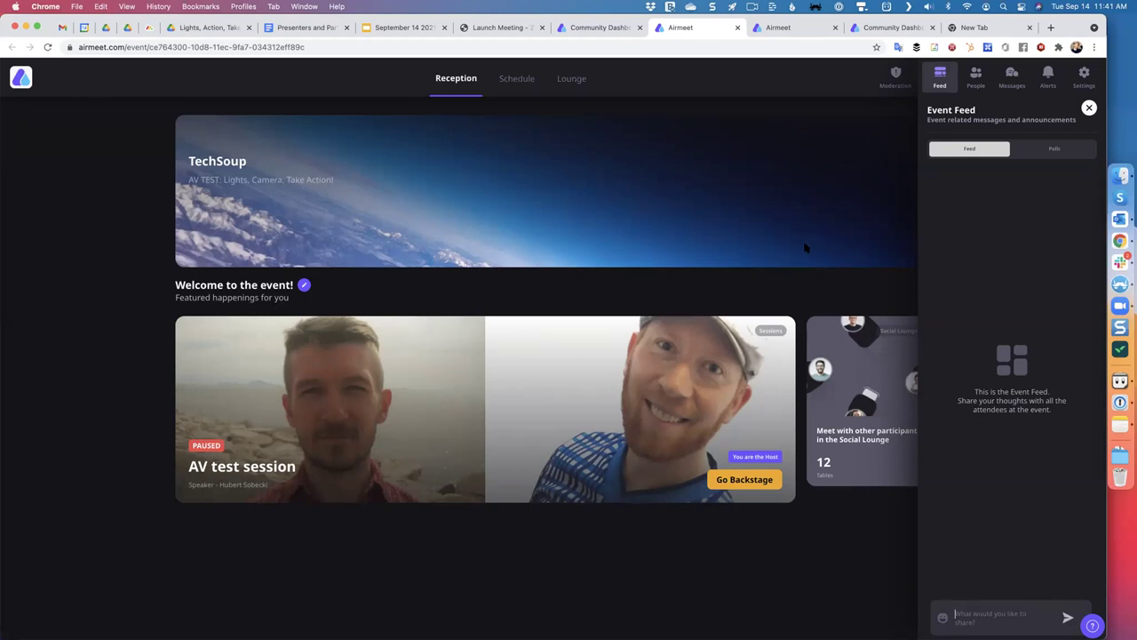
# Draft an announcement reading "TEST!!!" with the AV test session as its action, and preview it
pyautogui.click(1041, 82)
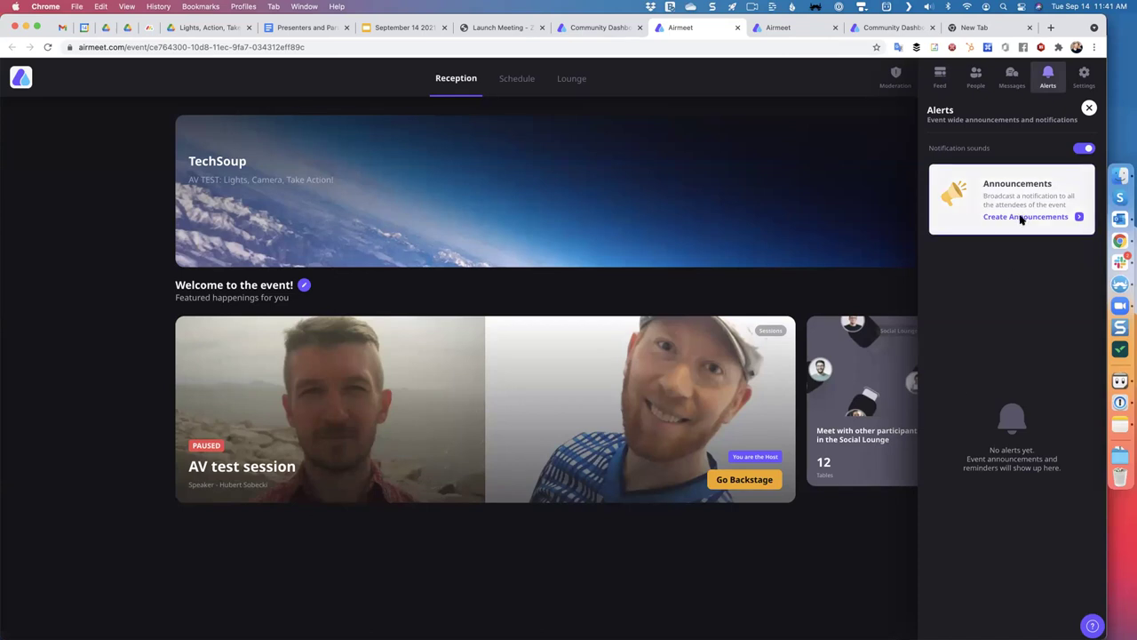
pyautogui.click(1020, 219)
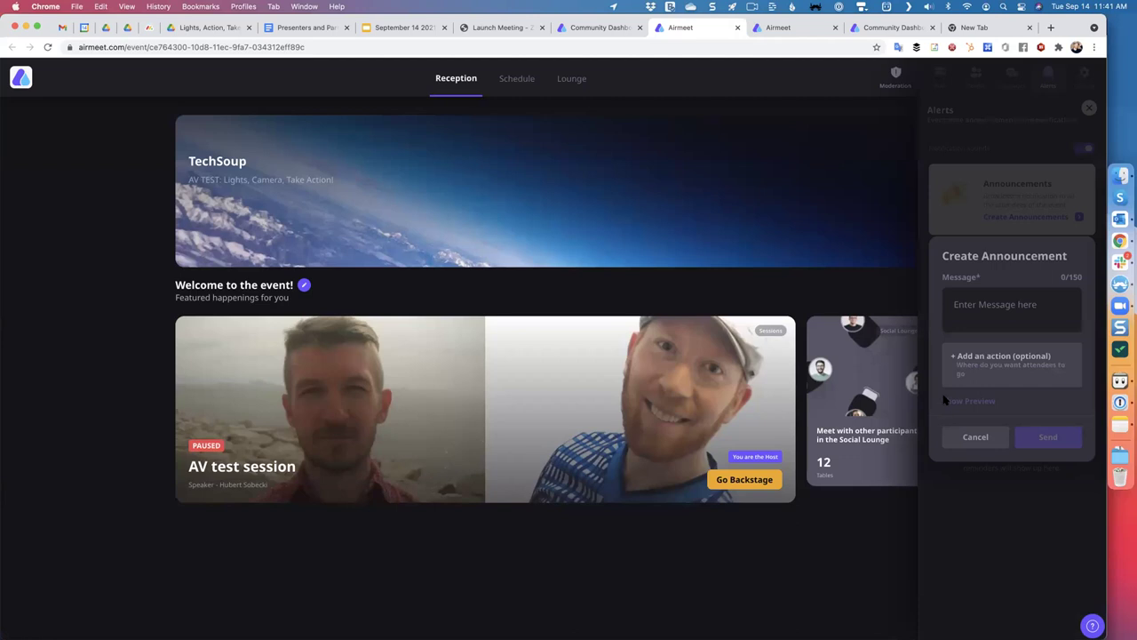
pyautogui.write('TEST!!!')
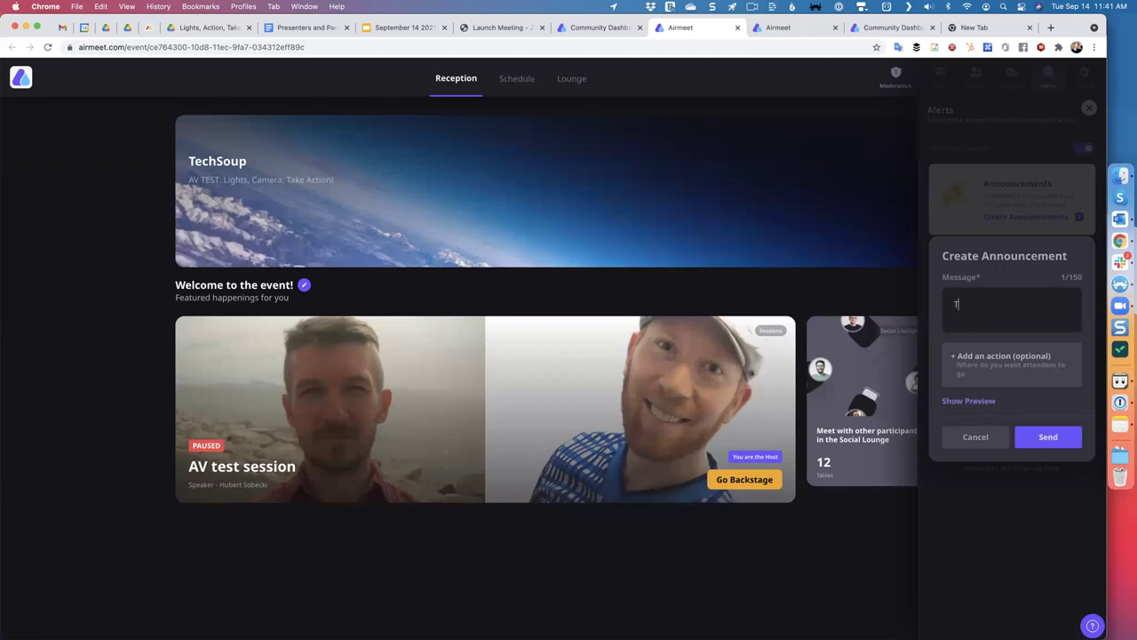
pyautogui.click(978, 358)
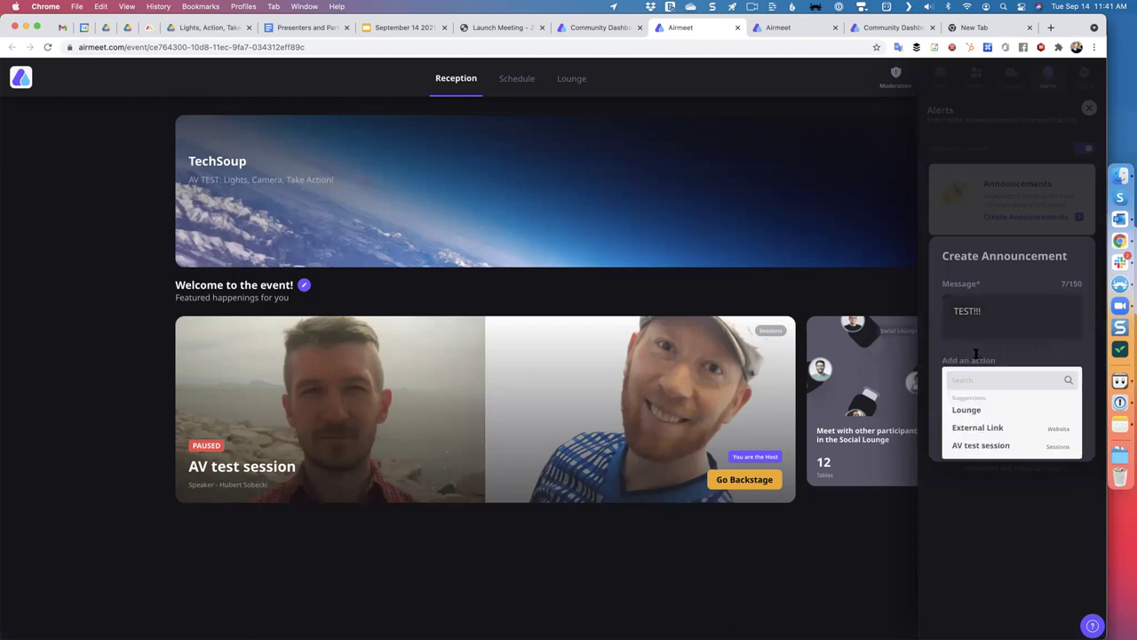
pyautogui.click(980, 445)
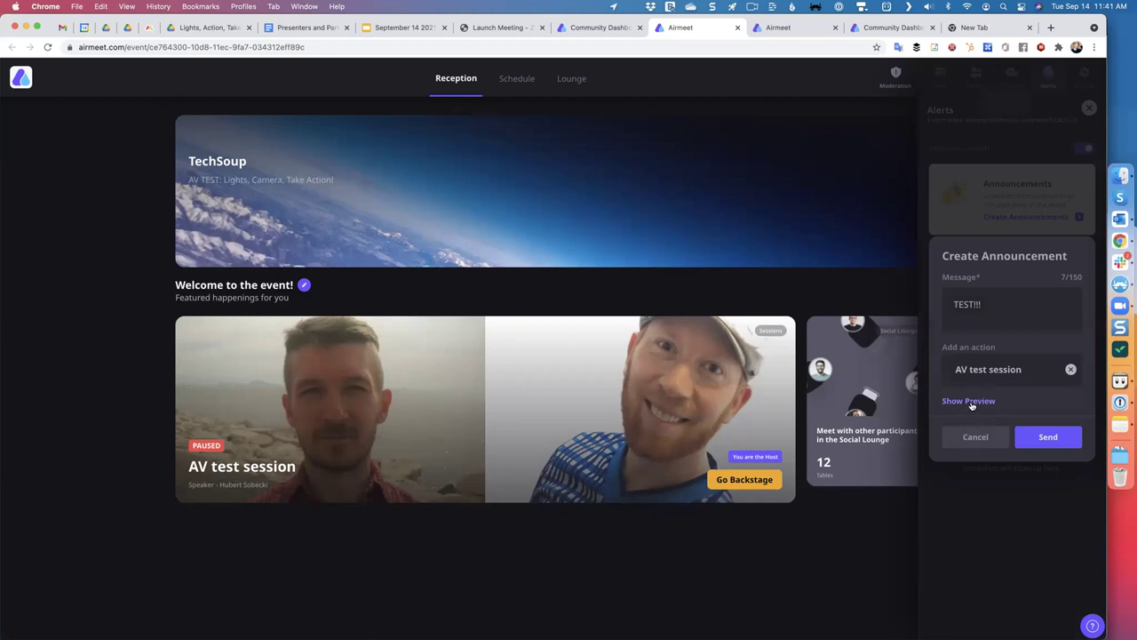
pyautogui.click(970, 401)
# Replace the announcement's action with Lounge, change its message to "Go to lounge!" and send it
pyautogui.click(1071, 369)
pyautogui.click(992, 371)
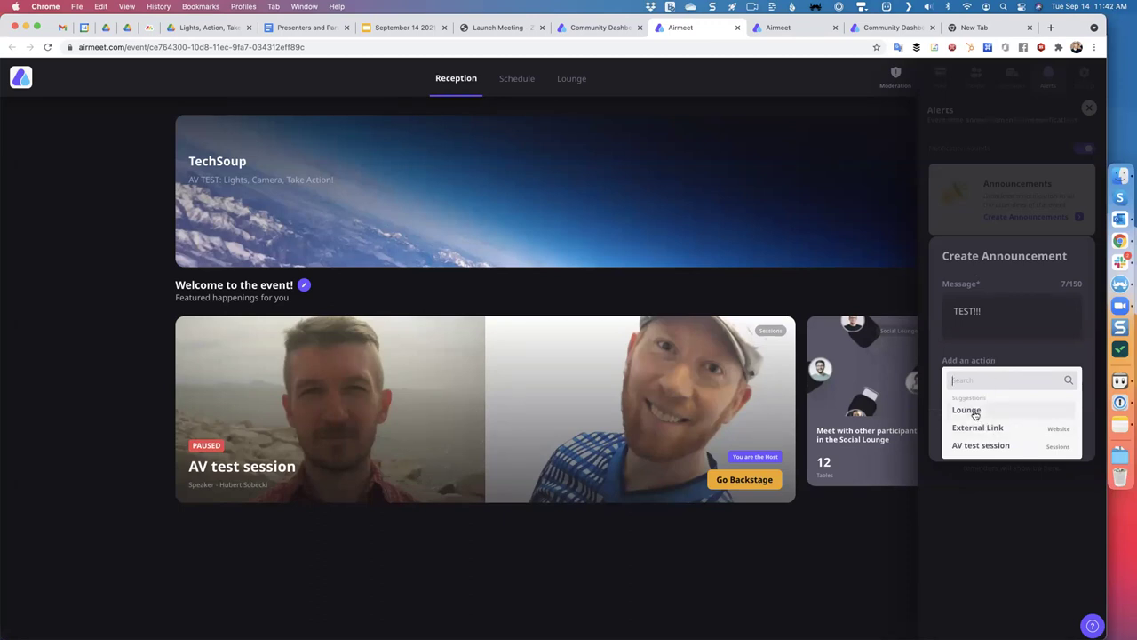
pyautogui.click(975, 413)
pyautogui.click(1000, 322)
pyautogui.press('super+a')
pyautogui.write('Go to lou')
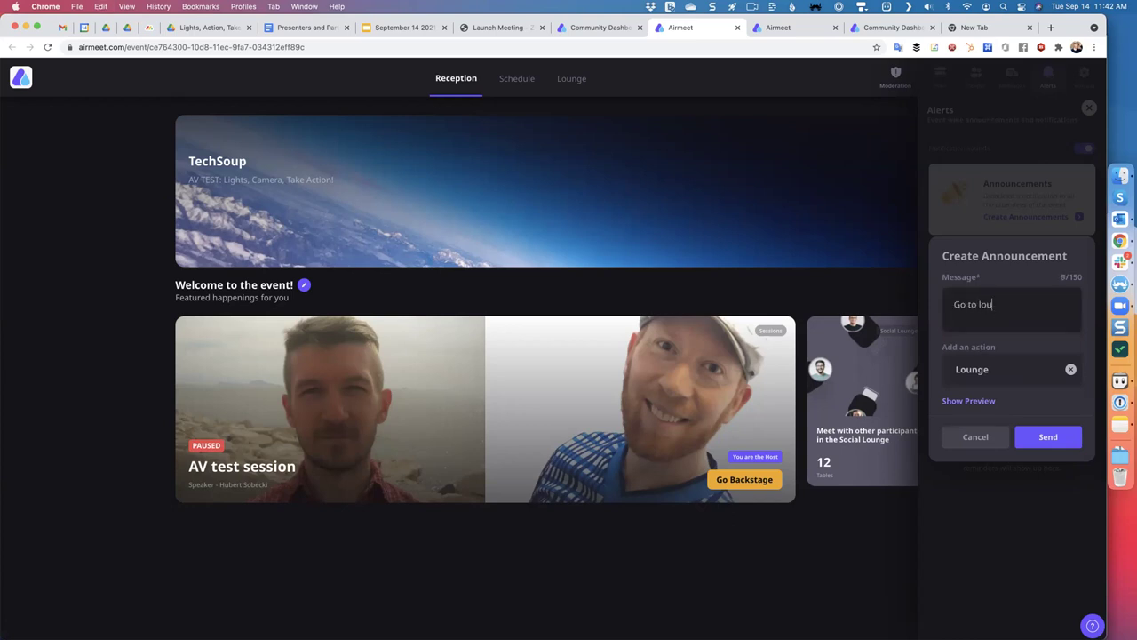
pyautogui.write('nge!')
pyautogui.click(1048, 437)
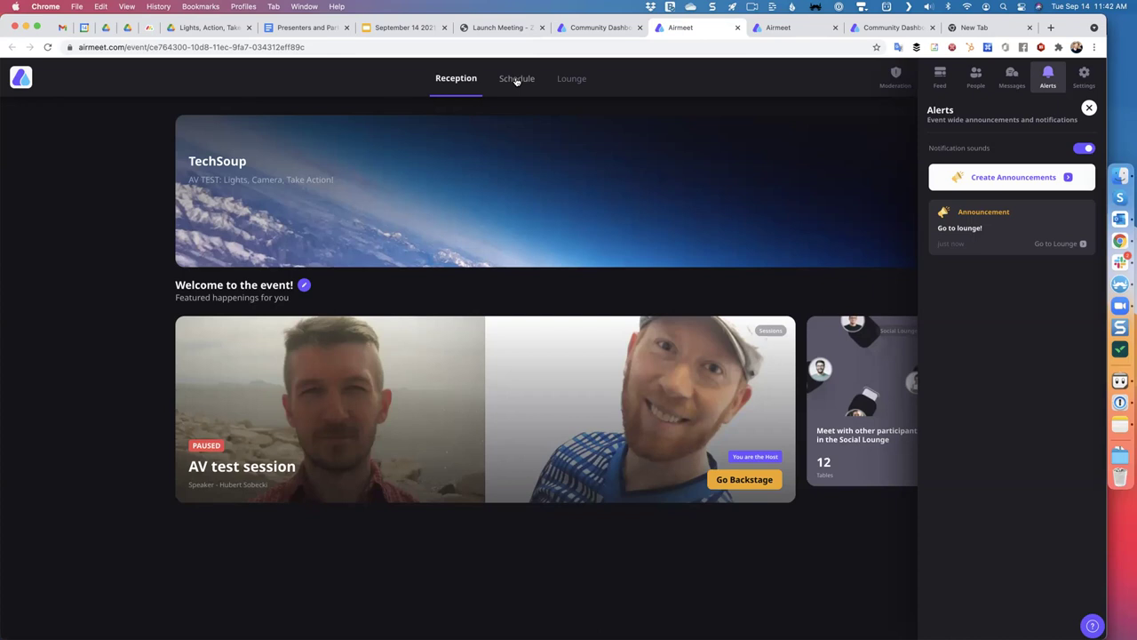
# Look through the AV TEST event's schedule and lounge tables, and return to the reception
pyautogui.click(517, 79)
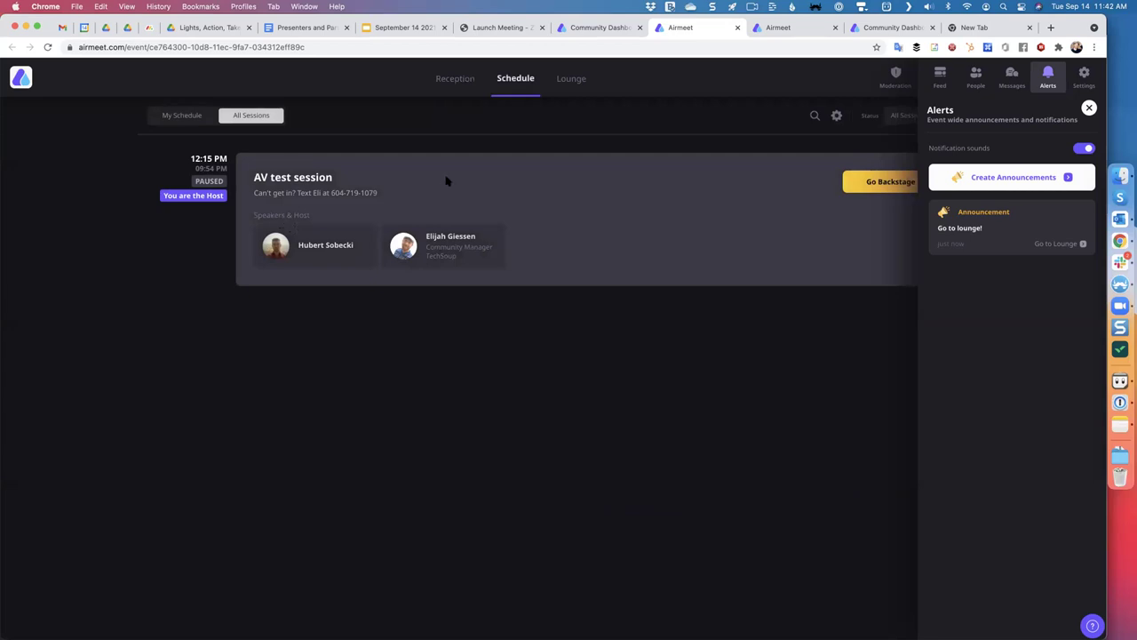
pyautogui.click(563, 85)
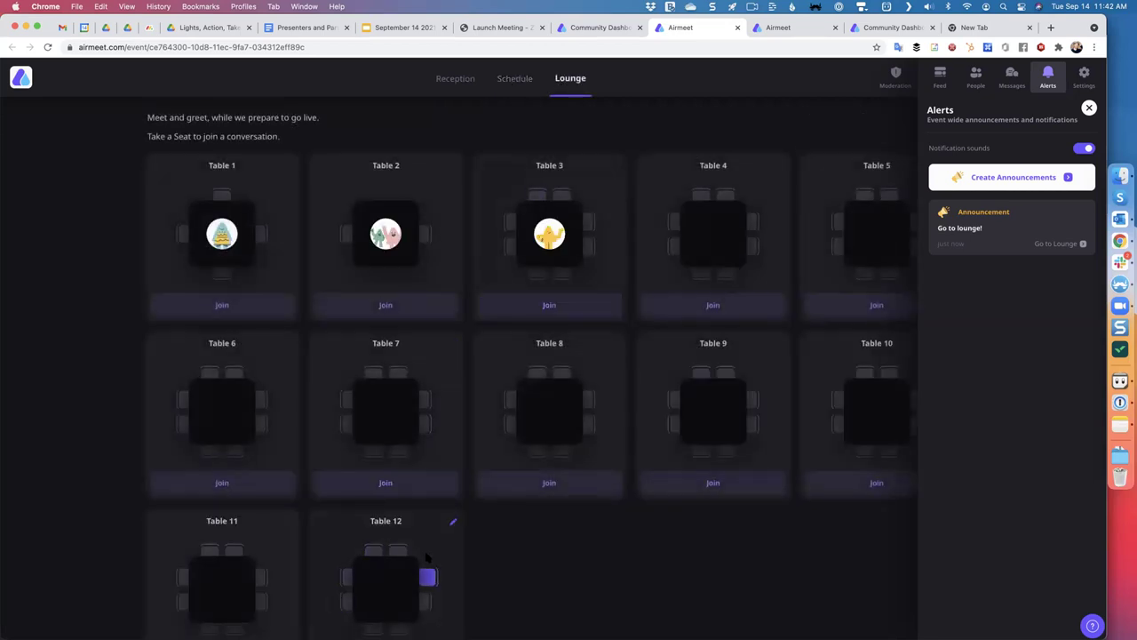
pyautogui.scroll(-1, 429, 556)
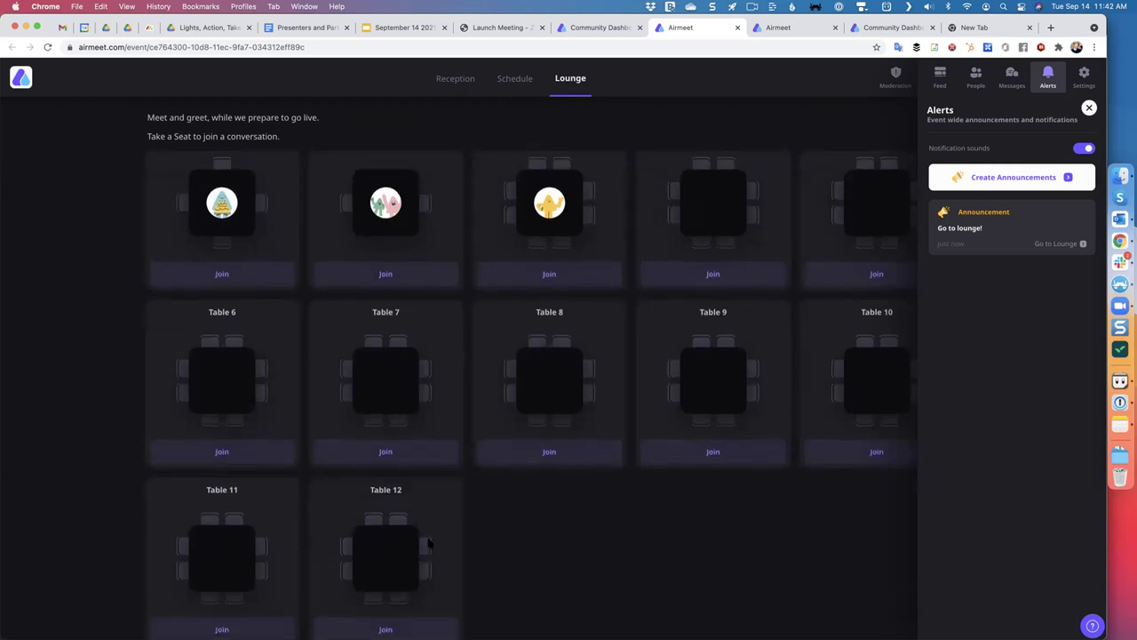
pyautogui.scroll(1, 428, 543)
pyautogui.click(507, 84)
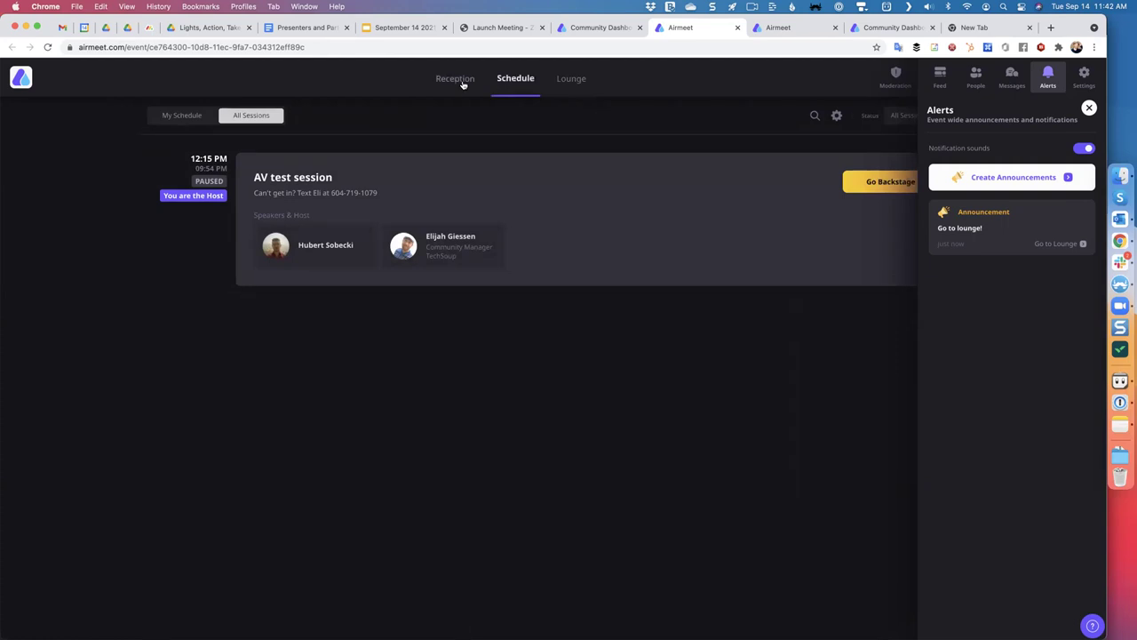
pyautogui.click(461, 82)
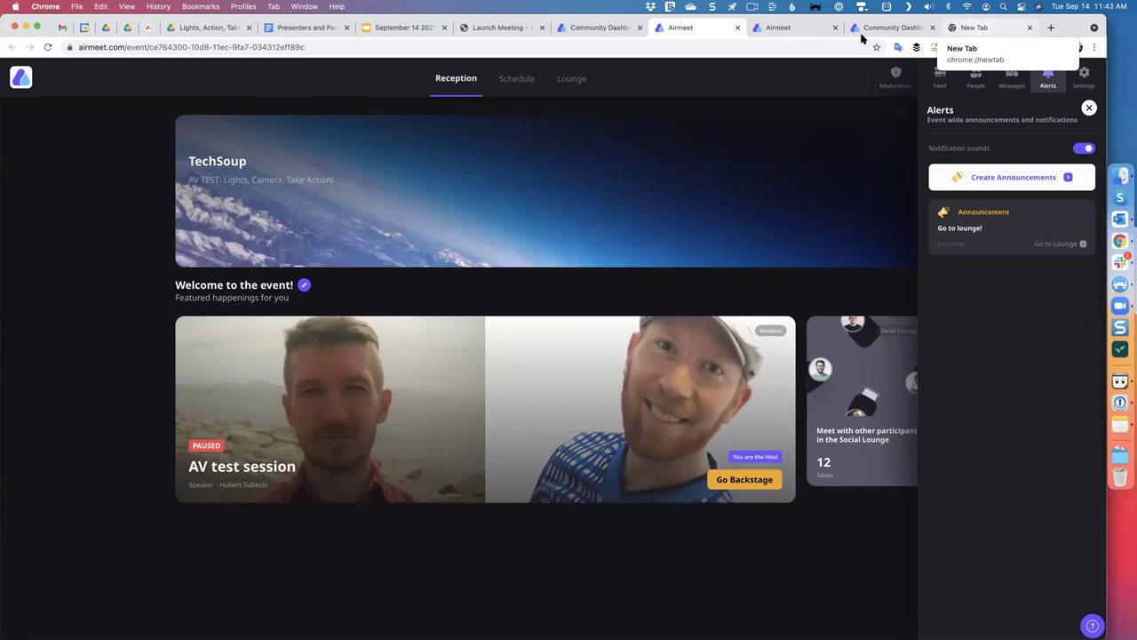
# Dismiss the event alert in the duplicate Airmeet session and return to the AV TEST reception
pyautogui.click(790, 32)
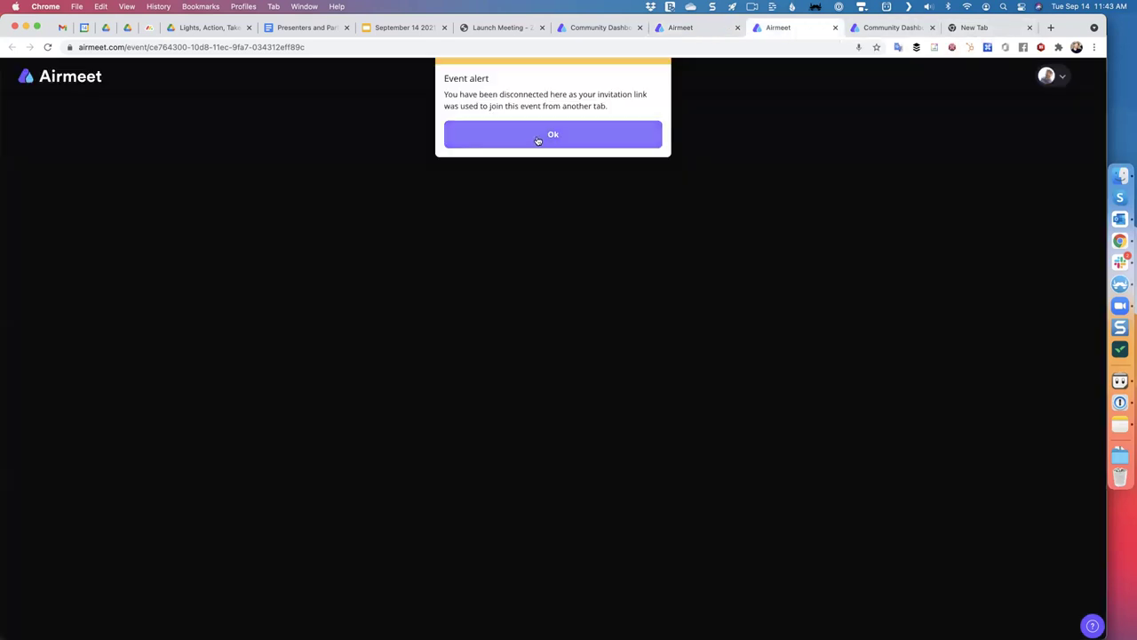
pyautogui.click(539, 140)
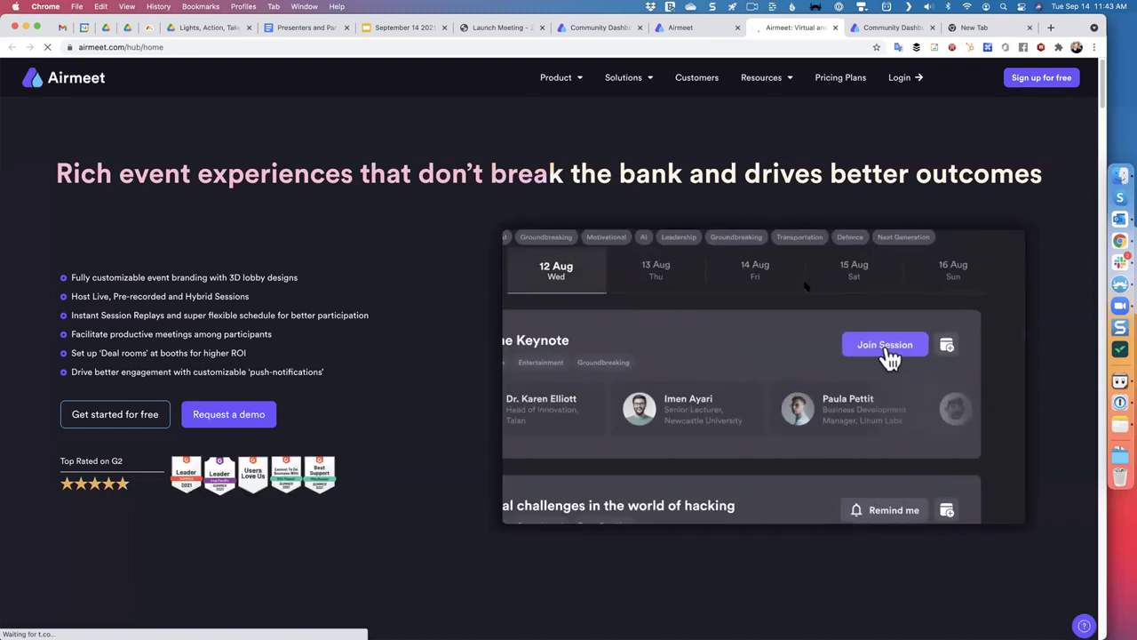
pyautogui.click(680, 28)
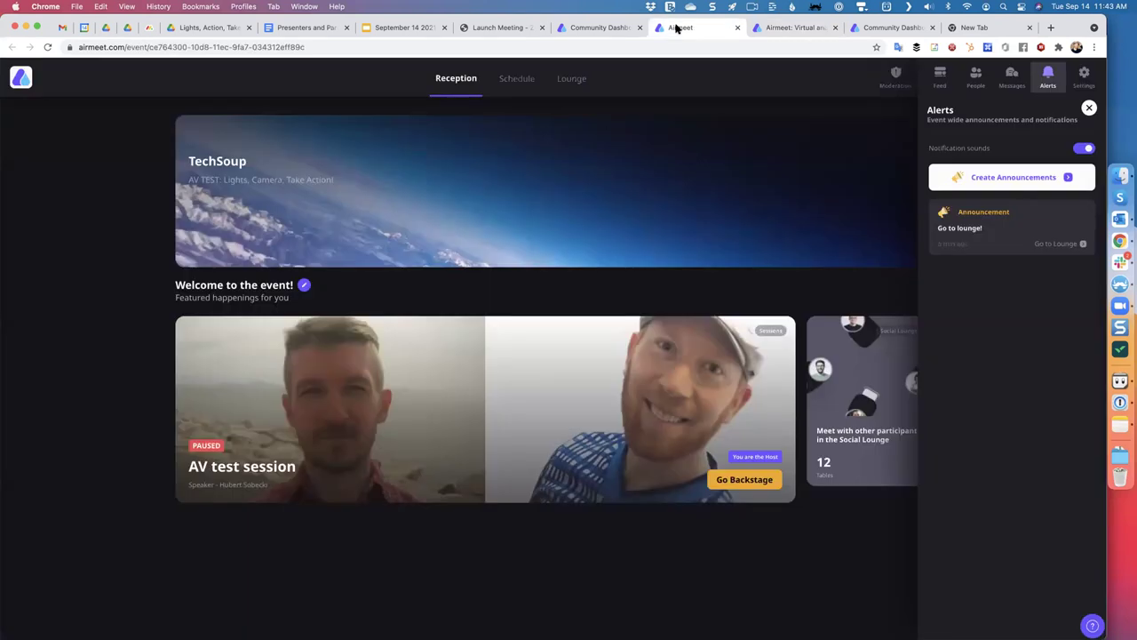
# Close the Zoom meeting launch page and return to the AV TEST reception
pyautogui.click(502, 27)
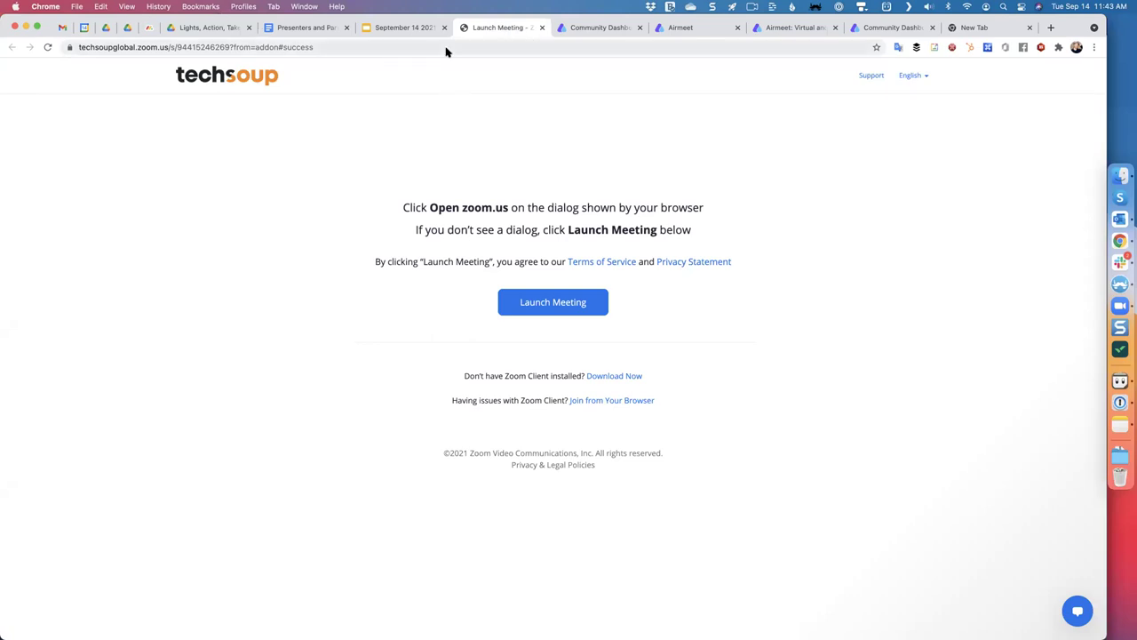
pyautogui.click(543, 27)
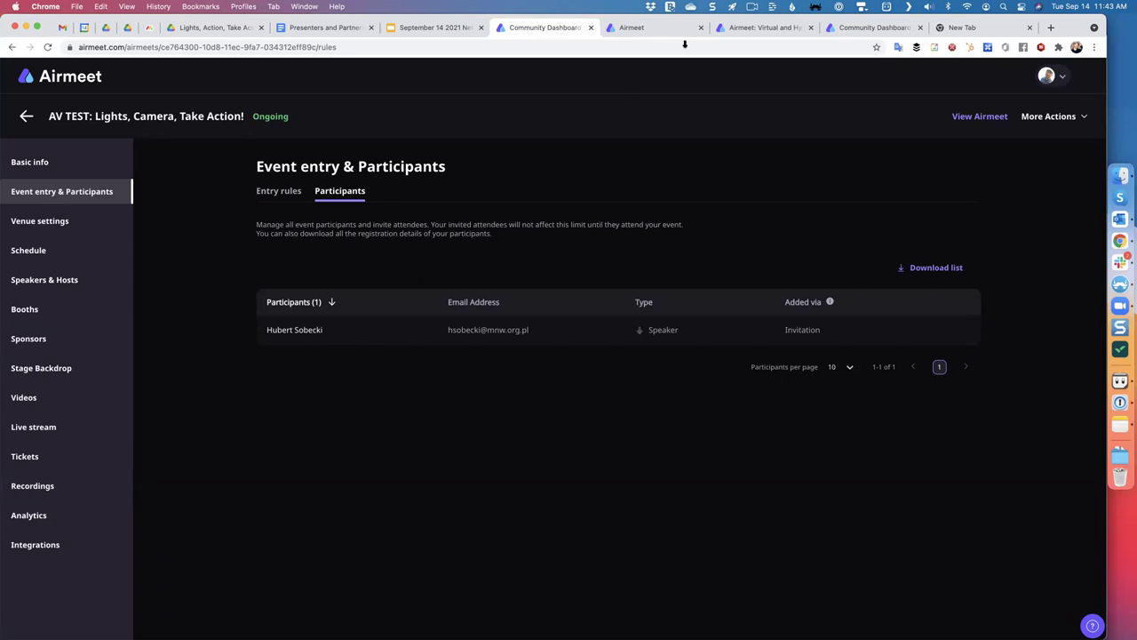
pyautogui.click(641, 27)
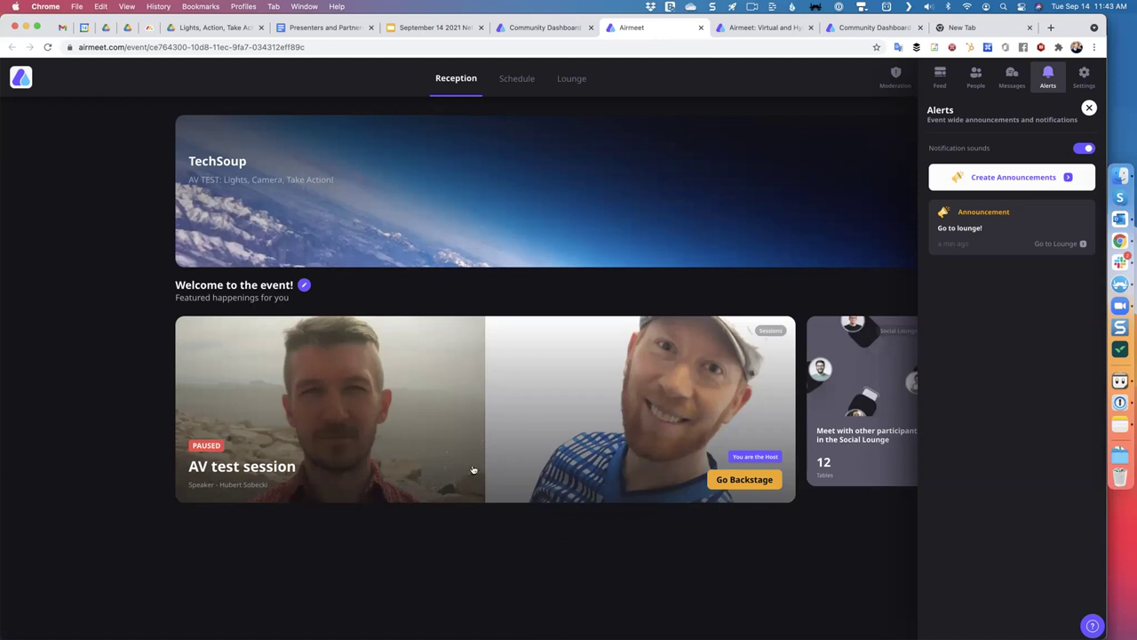
# Close the AV TEST event's alerts and view the September 28 schedule of the Lights, Camera, Take Action! event
pyautogui.click(1089, 107)
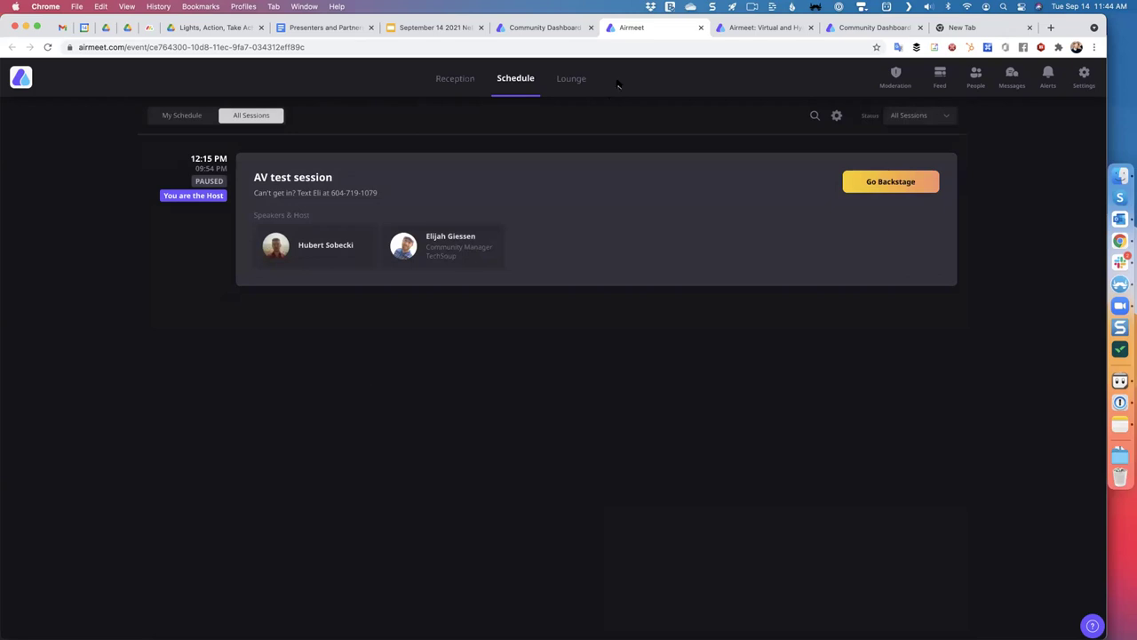
pyautogui.click(757, 30)
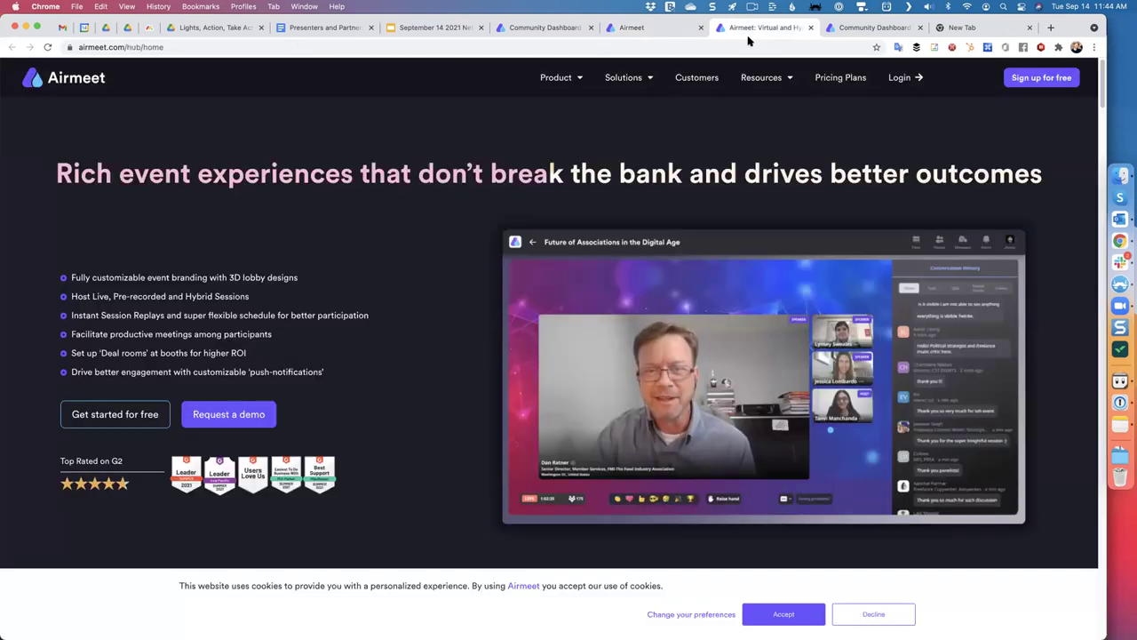
pyautogui.click(880, 28)
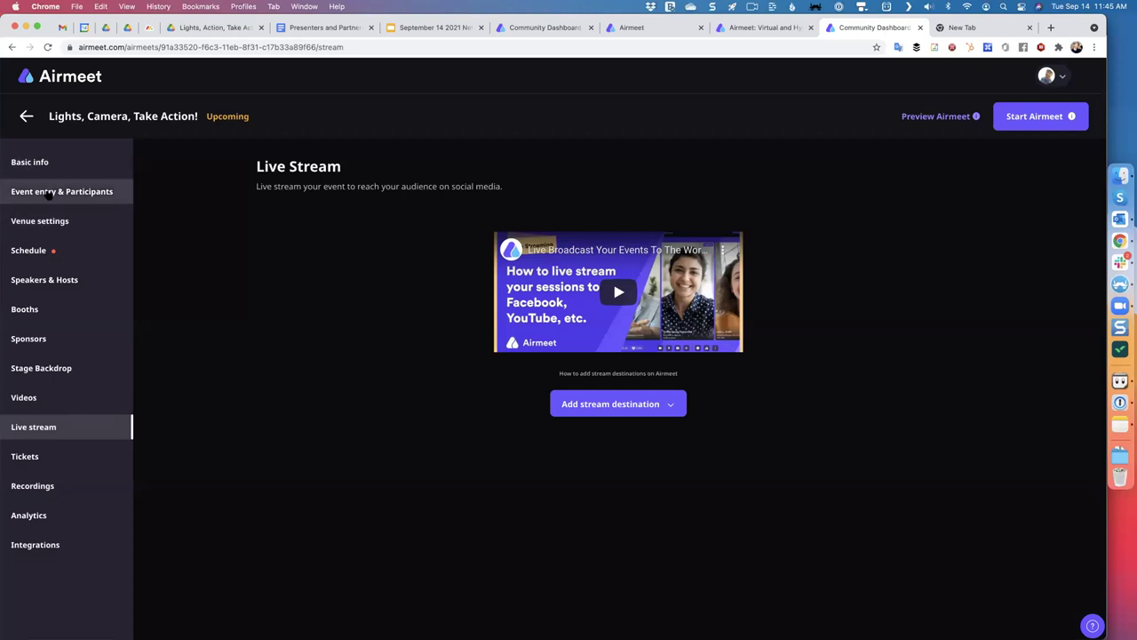
pyautogui.click(32, 252)
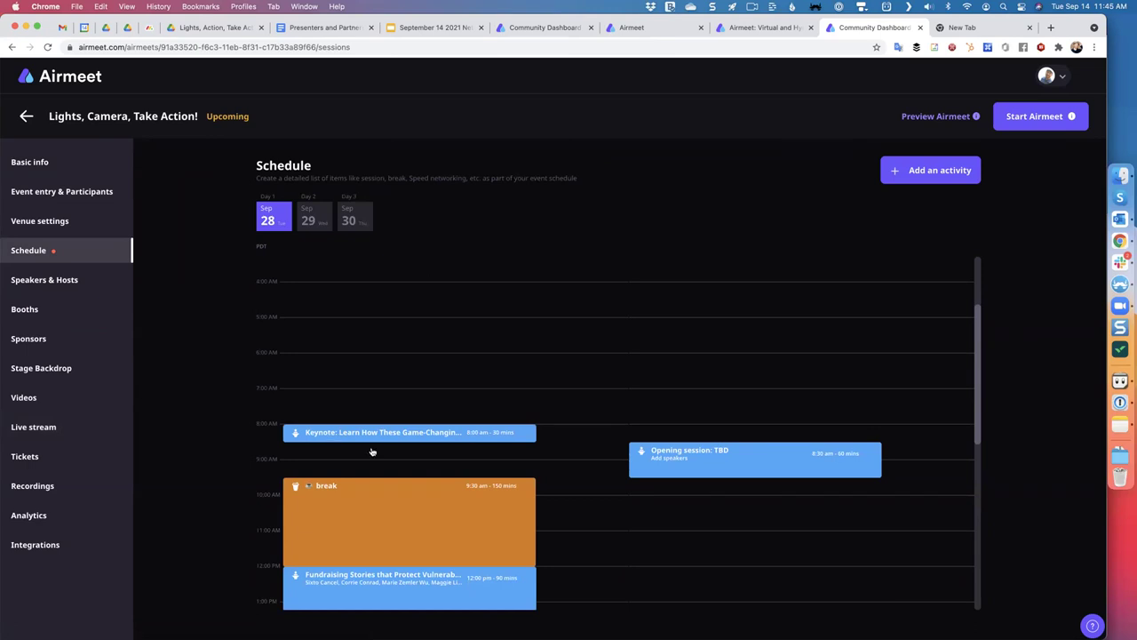
pyautogui.scroll(-2, 409, 458)
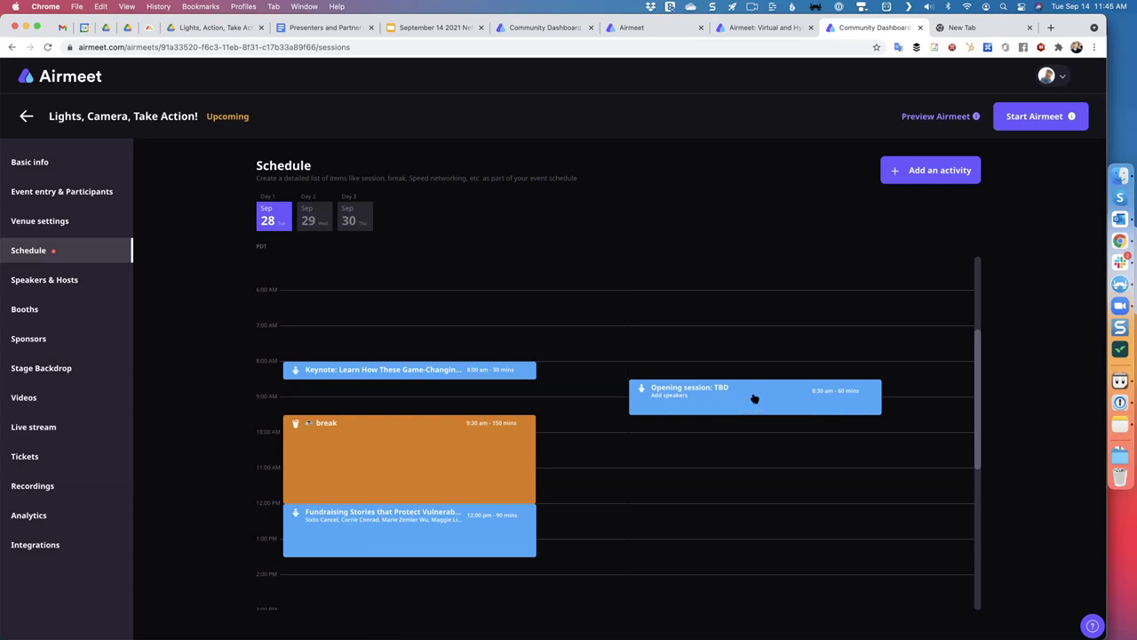
pyautogui.moveTo(743, 408); pyautogui.dragTo(755, 437)
# Open the September 28 keynote session for editing and try inserting "and Opening" after "Keynote:" in its name
pyautogui.click(451, 374)
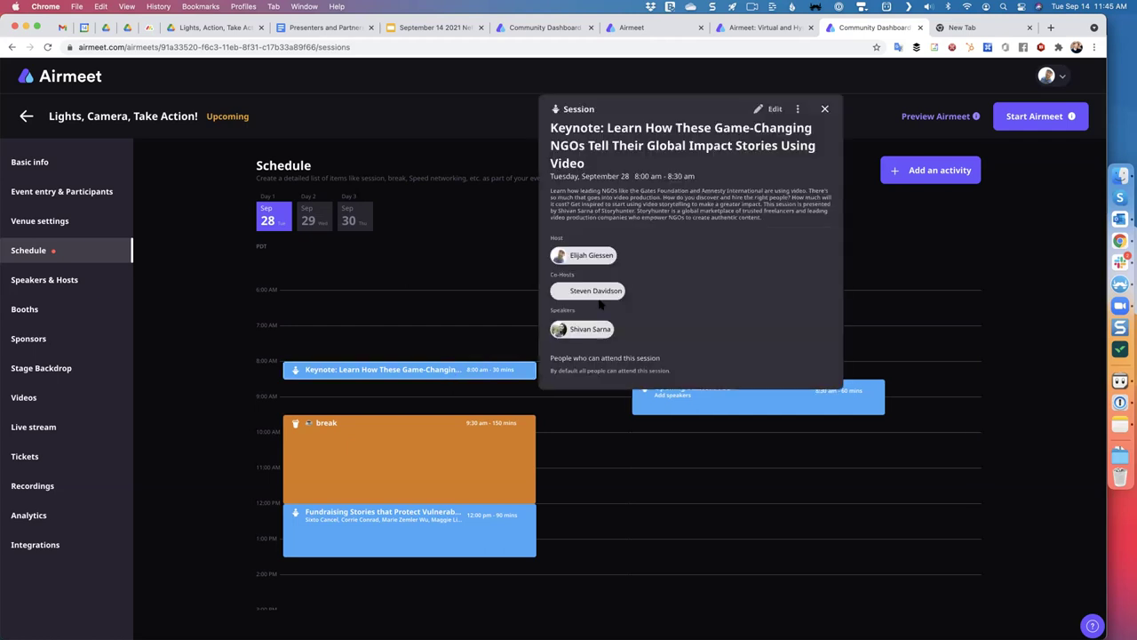
pyautogui.click(771, 111)
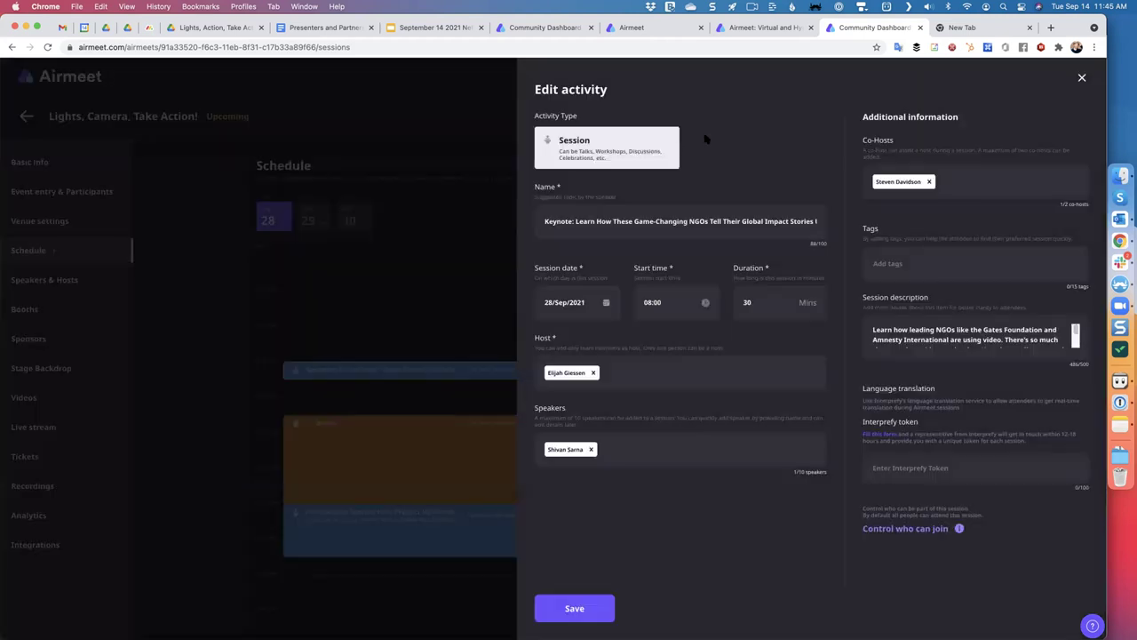
pyautogui.click(643, 223)
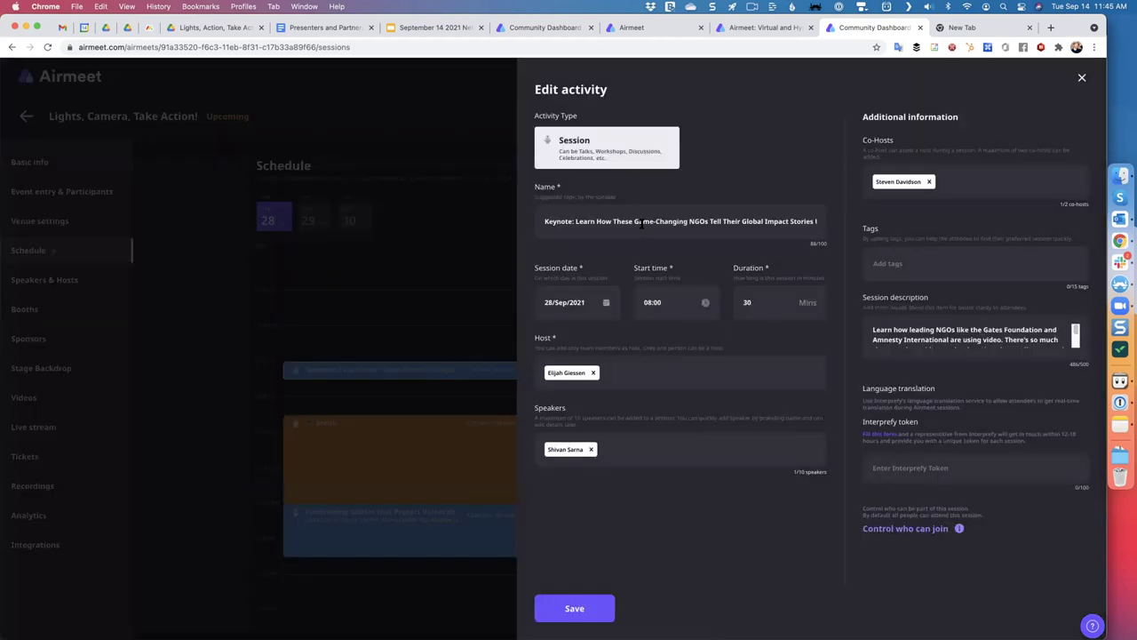
pyautogui.click(576, 223)
pyautogui.write('and Opening')
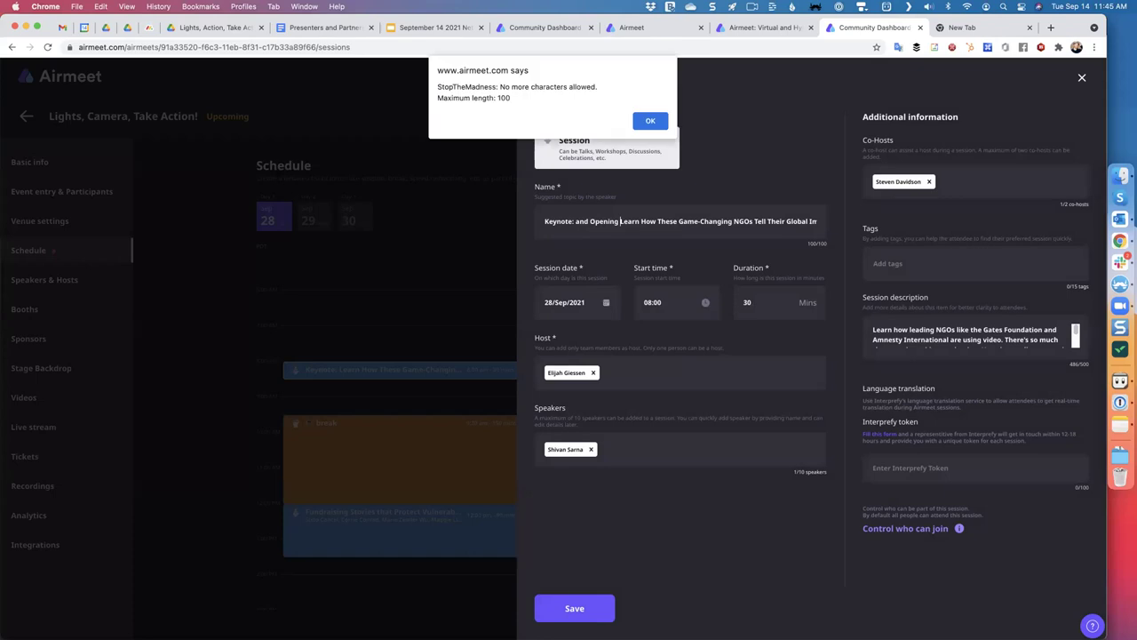
pyautogui.click(651, 121)
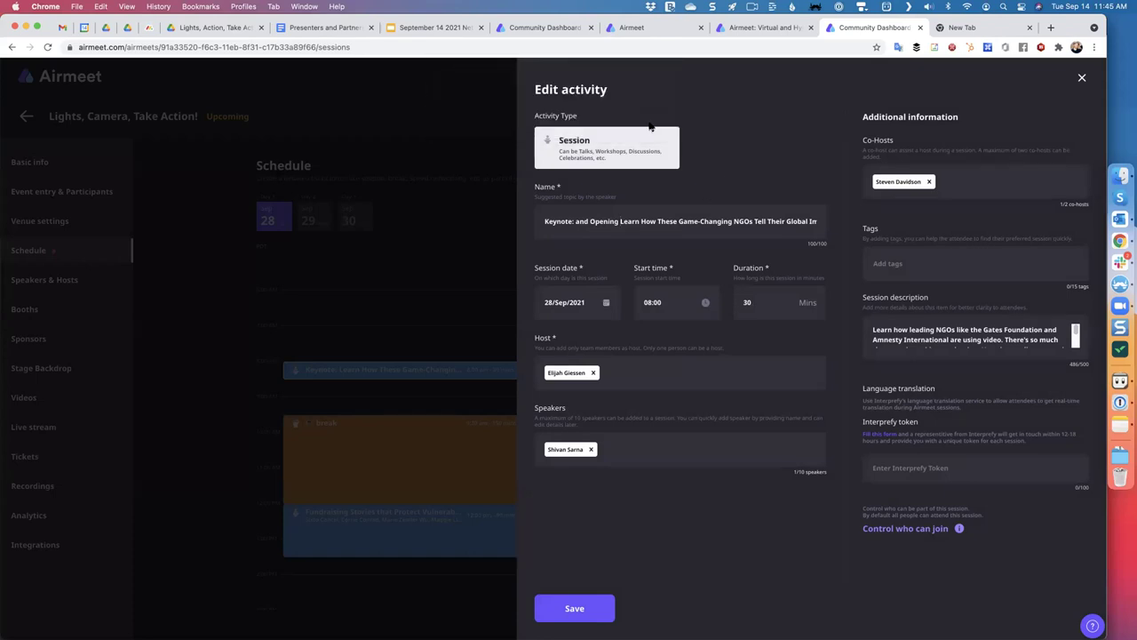
# Remove the name text after "Keynote: and Opening", add "Session", and close the keynote session without saving
pyautogui.press('super+a')
pyautogui.press('BackSpace')
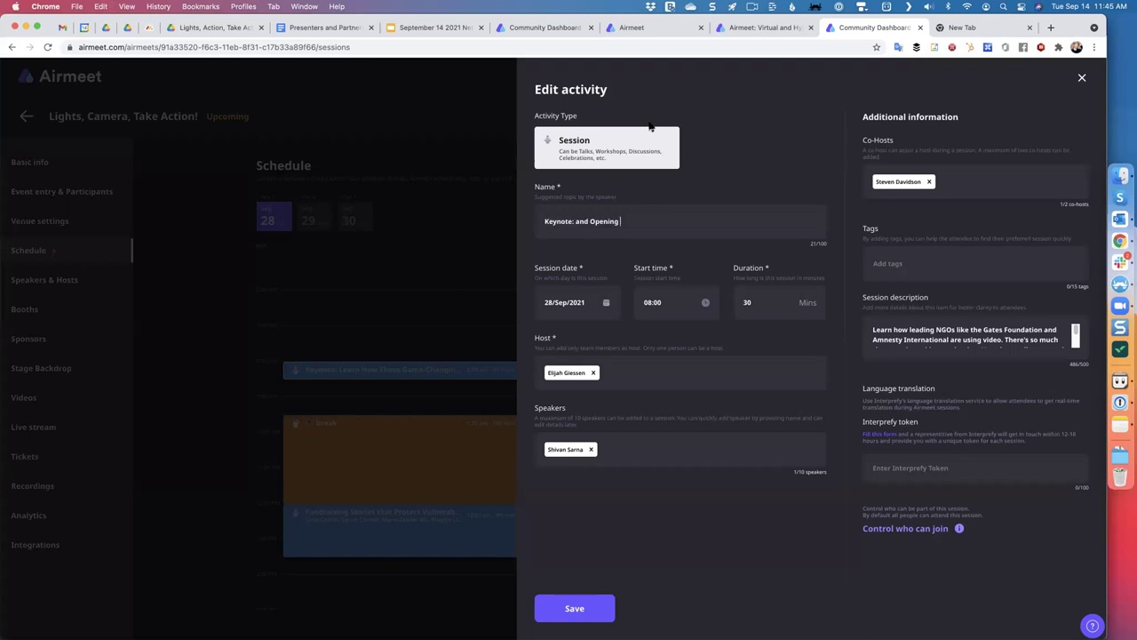
pyautogui.write('Session')
pyautogui.press('BackSpace')
pyautogui.click(1082, 77)
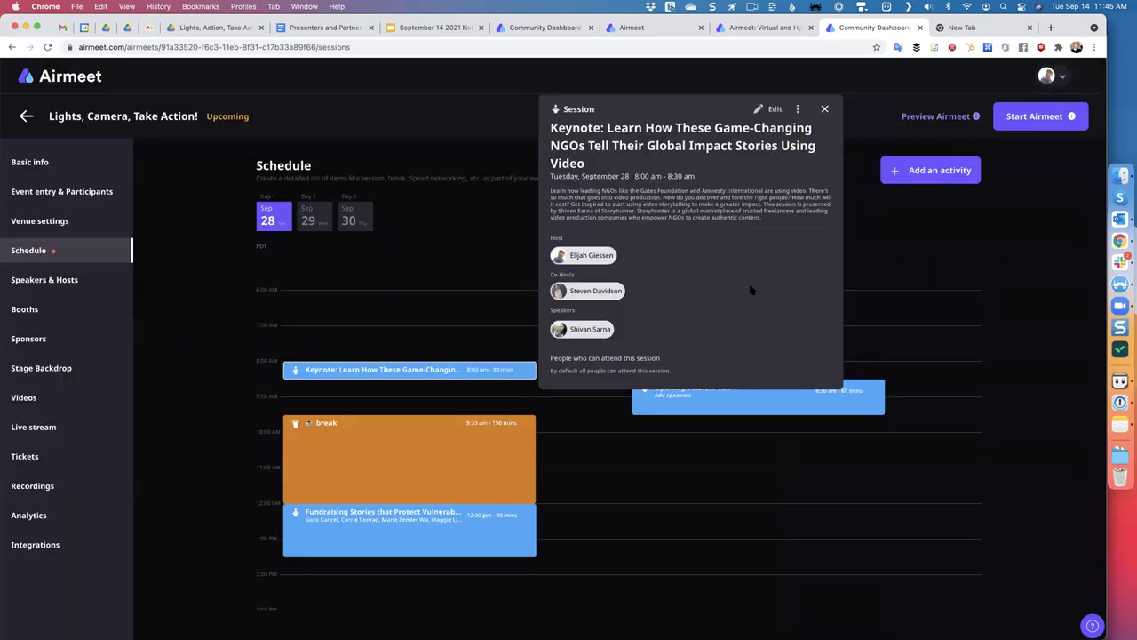
pyautogui.click(825, 108)
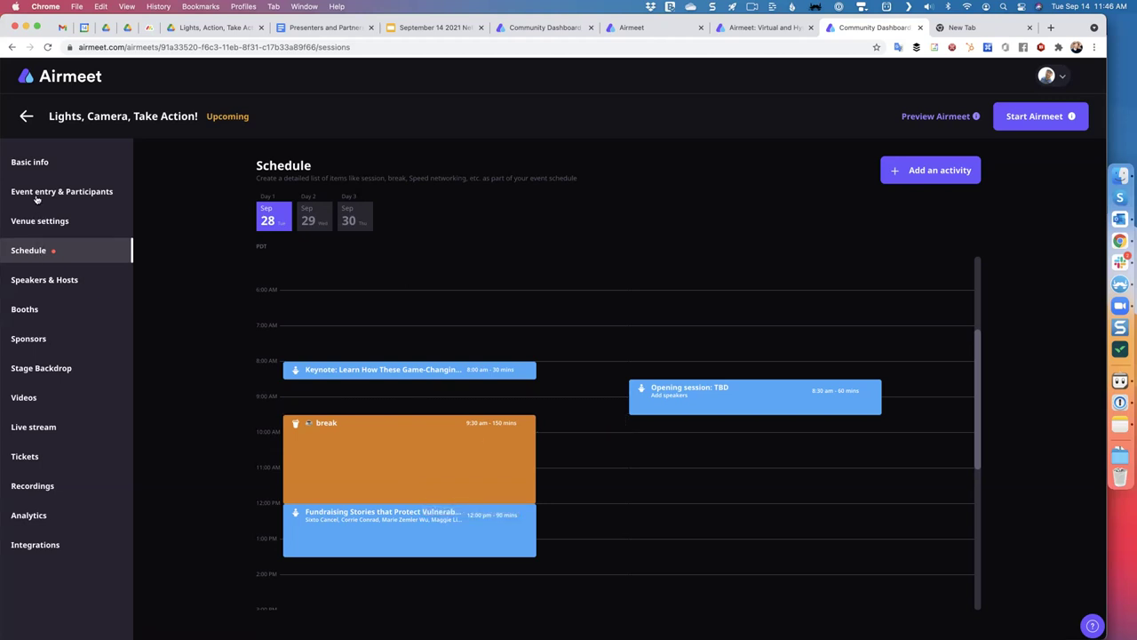
# Leave the event's schedule, switch to the Outlook calendar, and check the week of September 27, 2021 and its 10:00 AM sponsorship hold
pyautogui.click(26, 117)
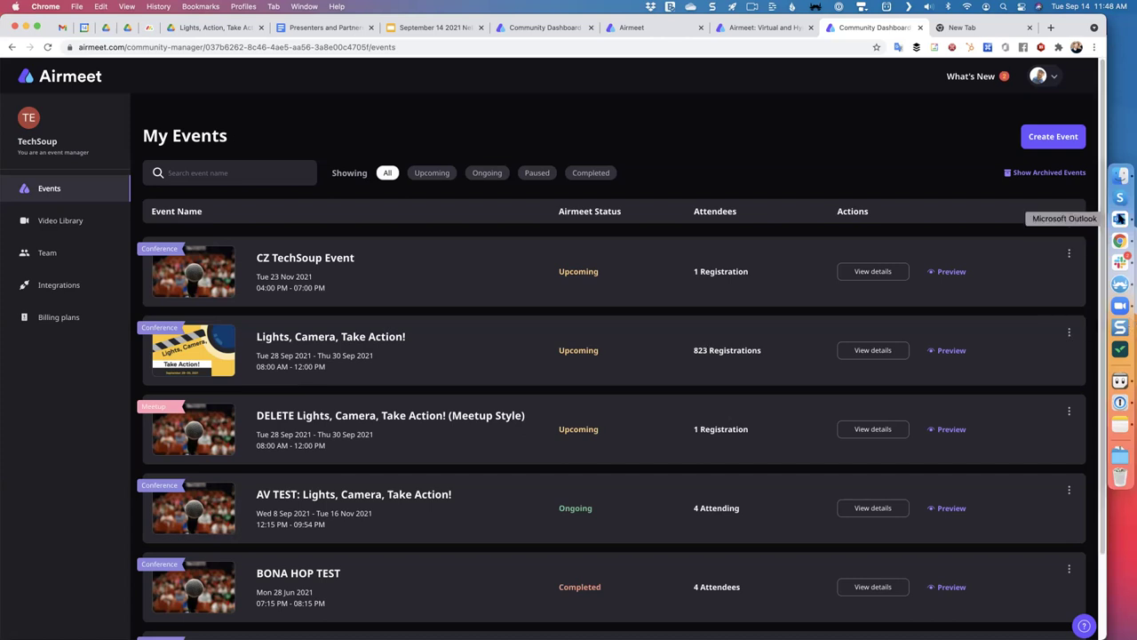
pyautogui.click(1121, 218)
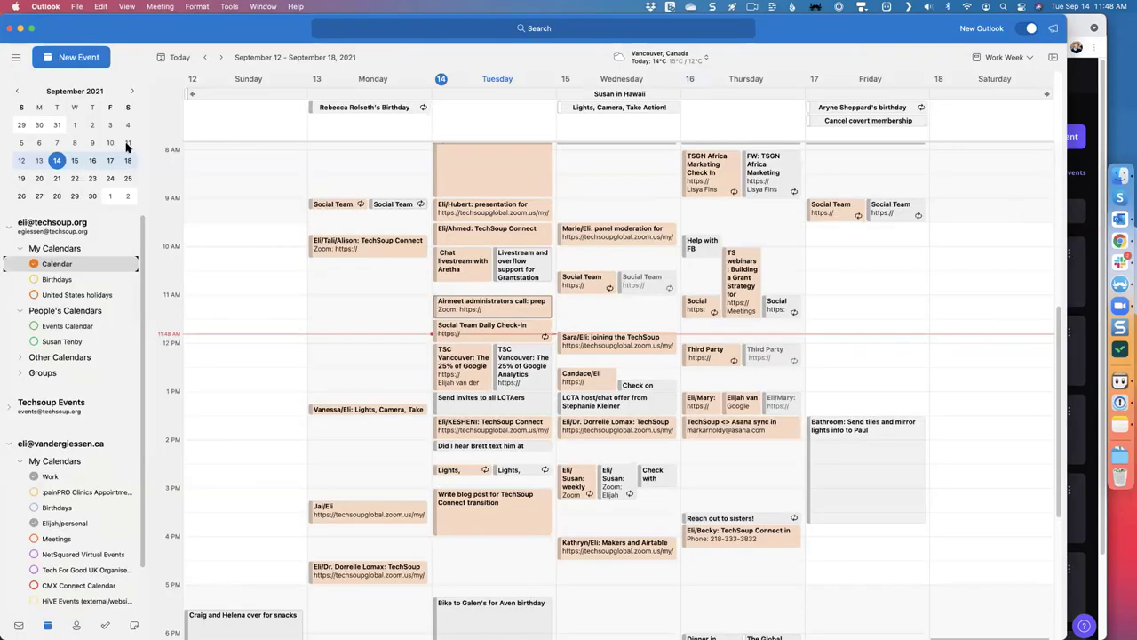
pyautogui.click(132, 91)
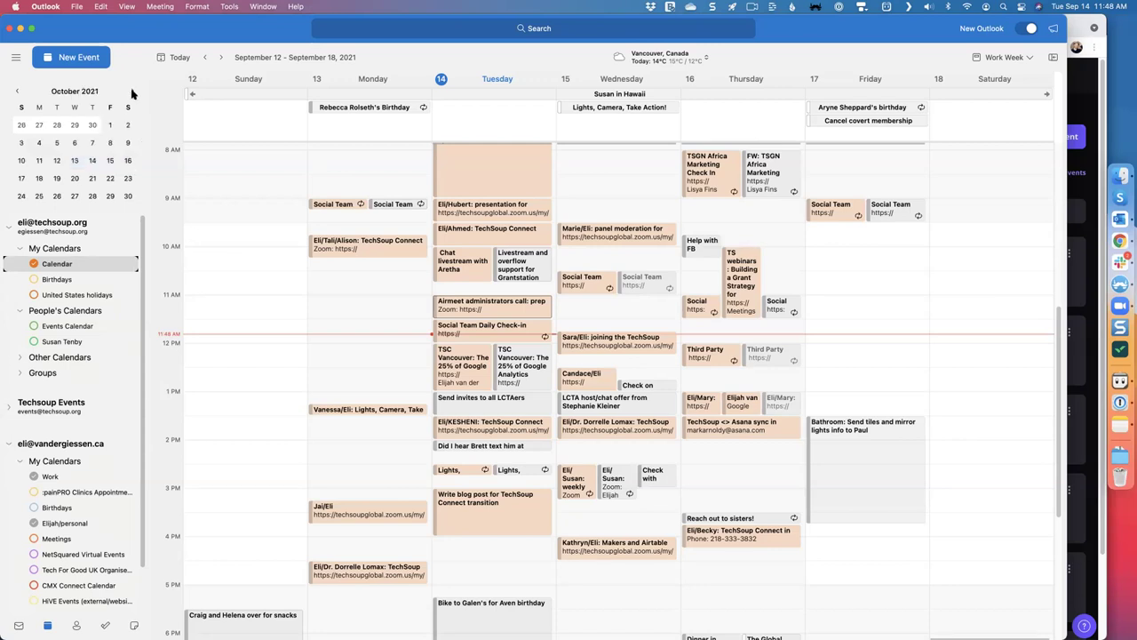
pyautogui.click(16, 90)
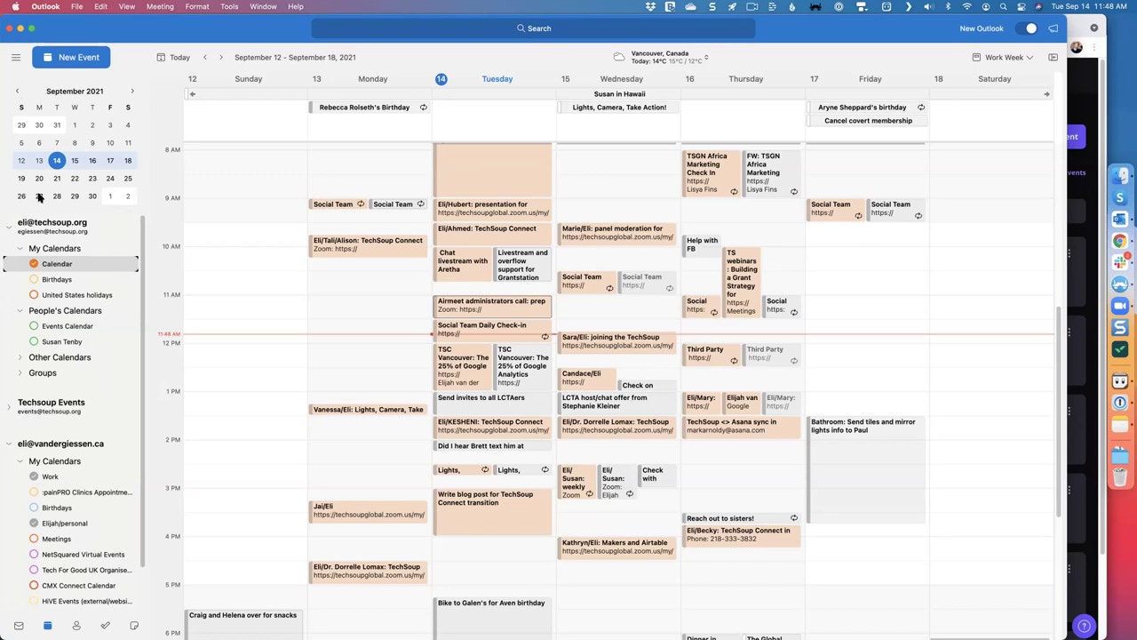
pyautogui.click(38, 197)
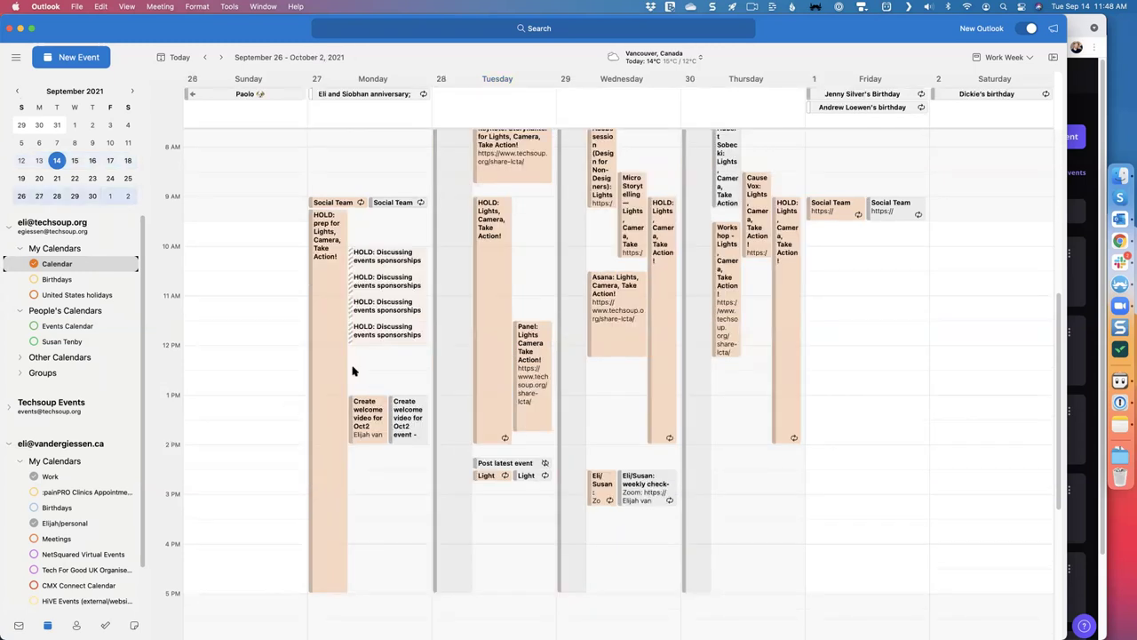
pyautogui.click(400, 255)
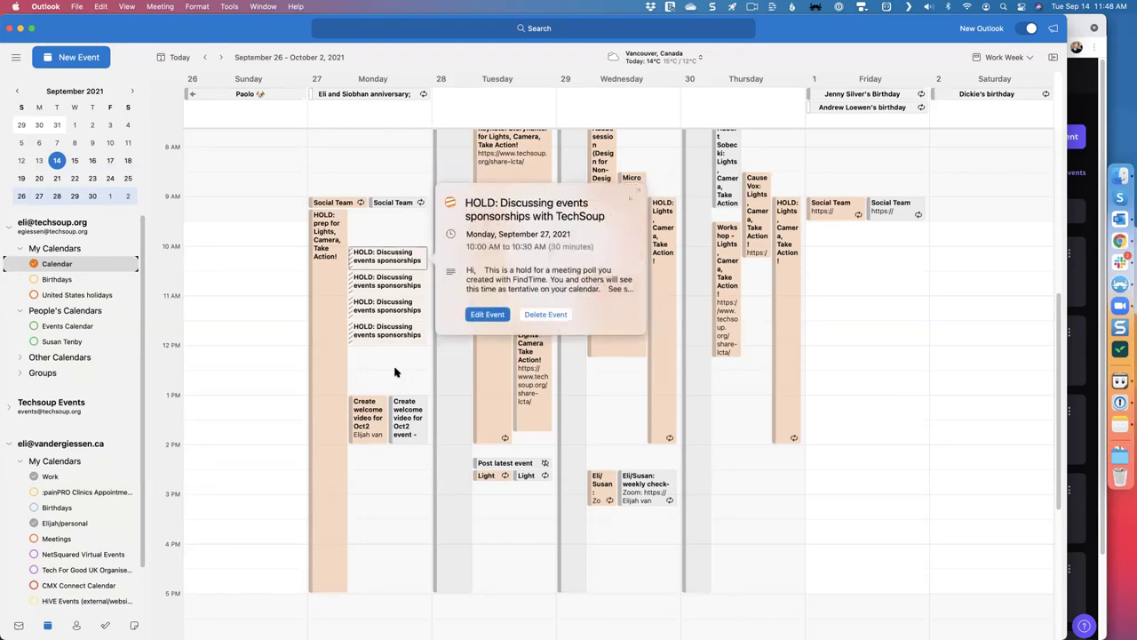
pyautogui.click(447, 340)
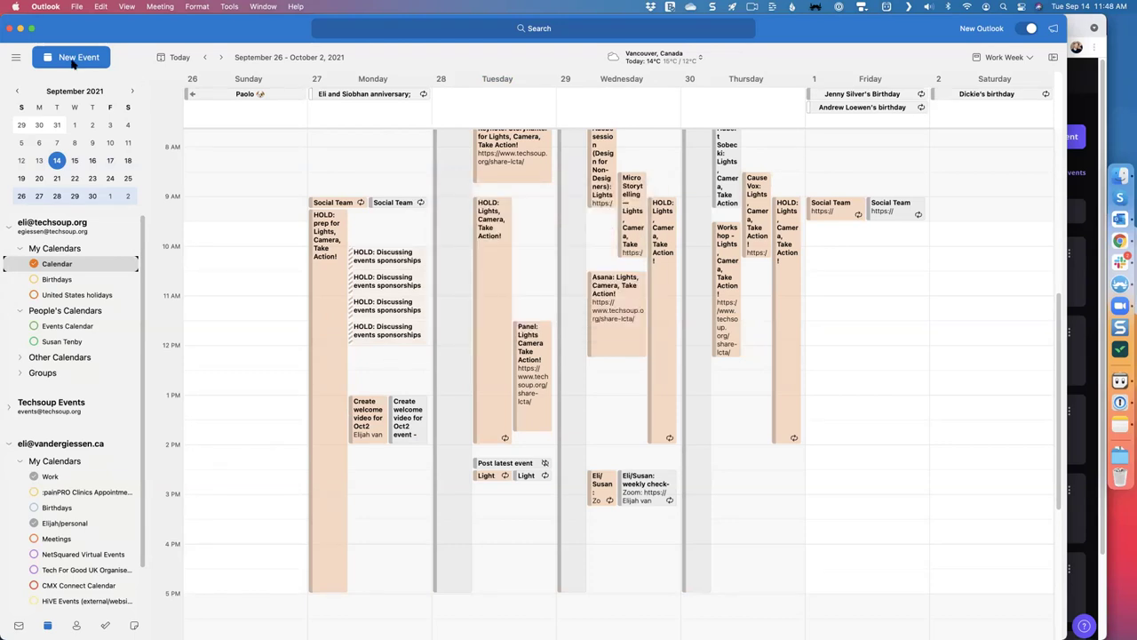